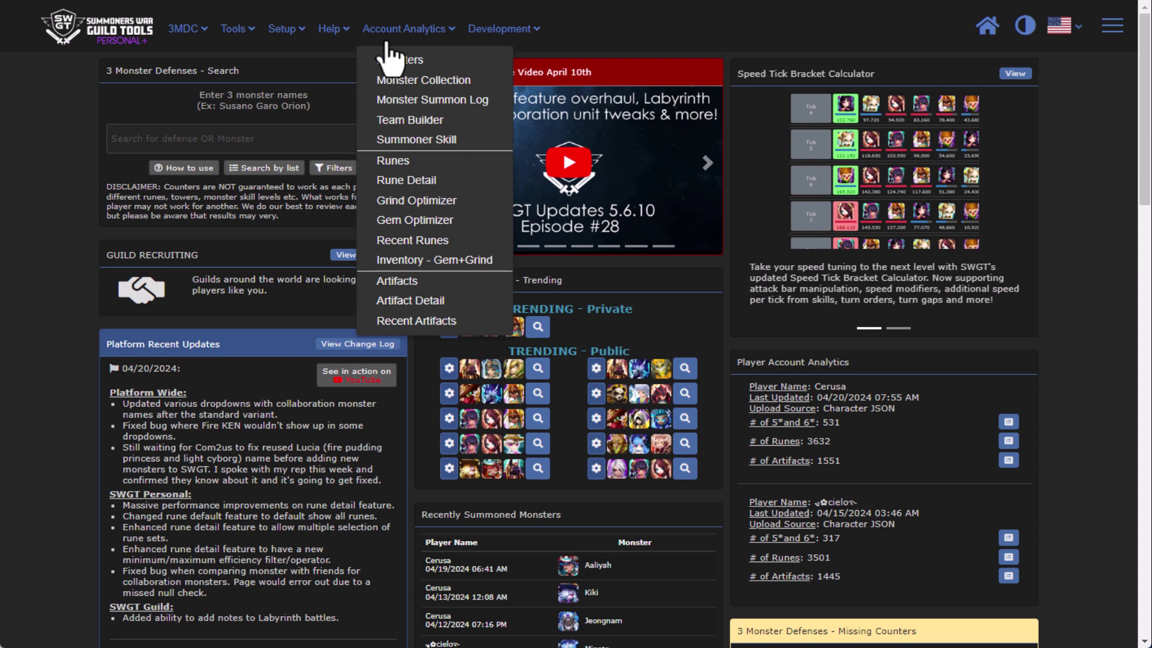
# Step: Go to the Monster Search page from the Tools menu
pyautogui.moveTo(235, 30)
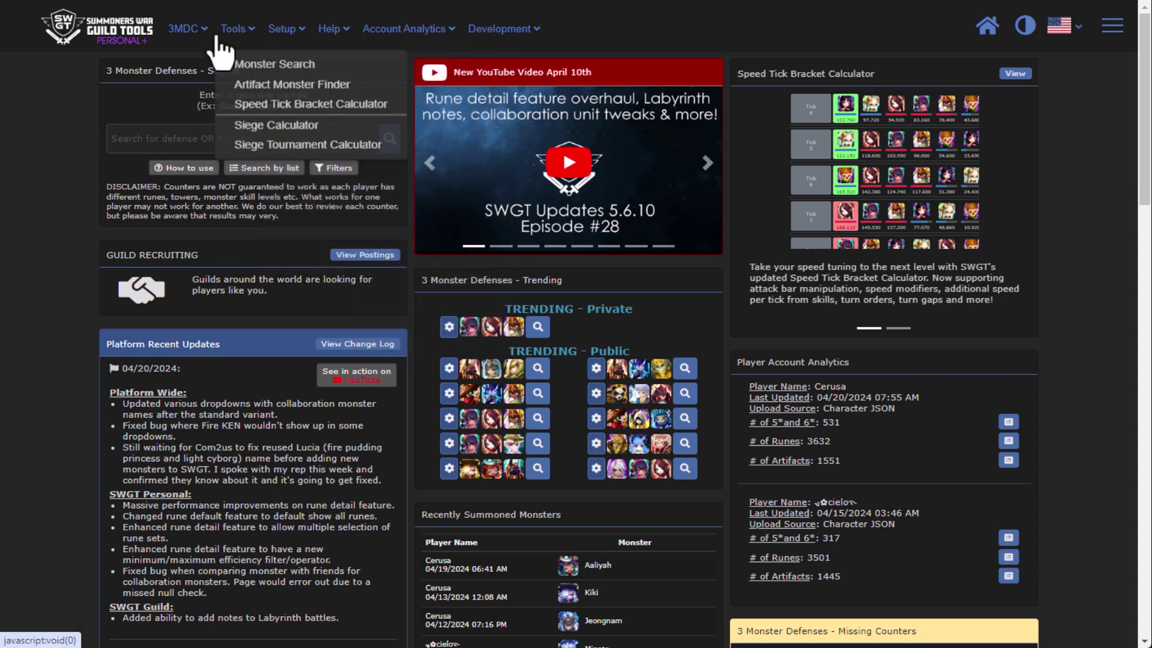
pyautogui.click(250, 62)
# Step: Search the monster list for 'ken' so Bernadotte (Fire Shadow Claw) - KEN tops the results, then select the search text
pyautogui.click(203, 156)
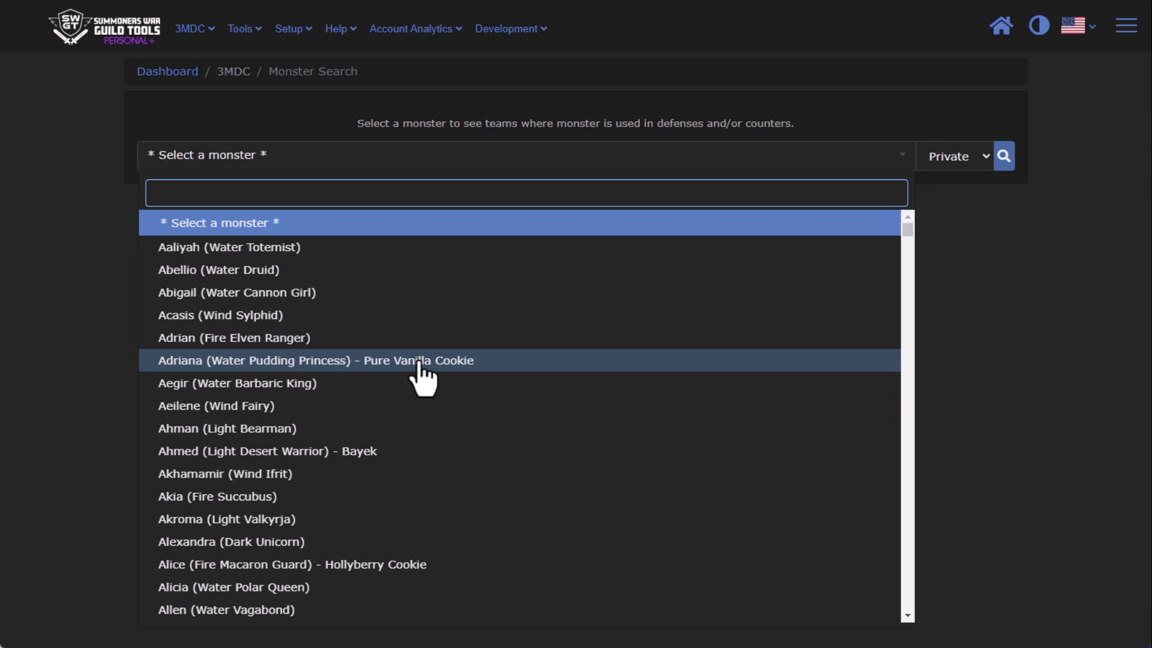
pyautogui.write('ken')
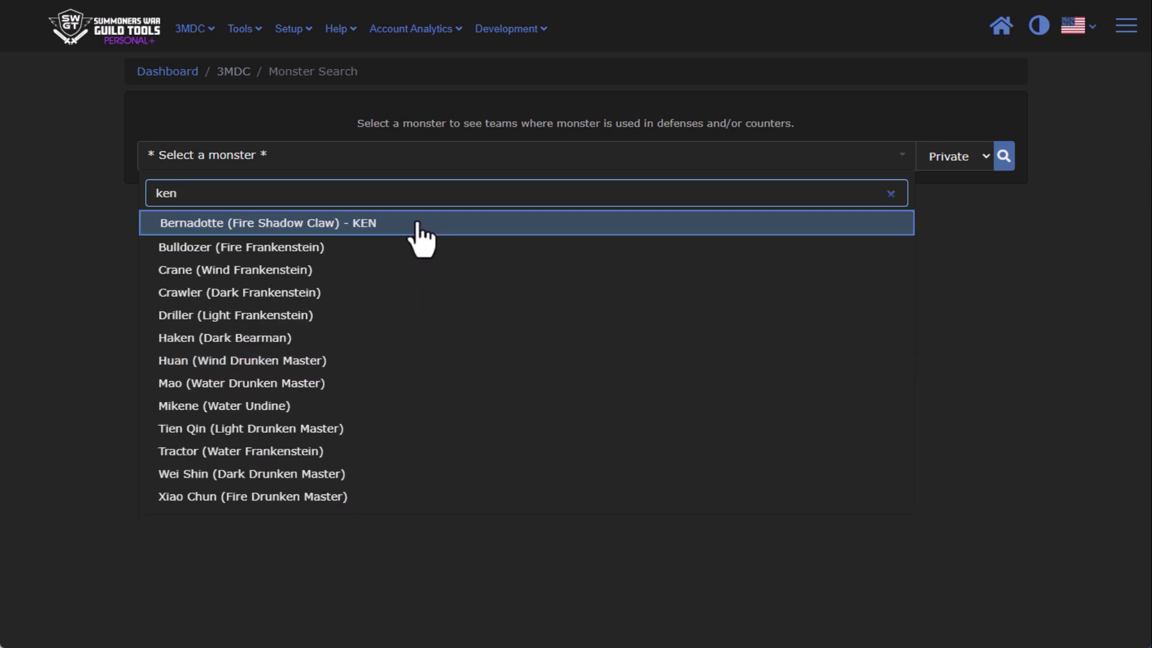
pyautogui.doubleClick(356, 193)
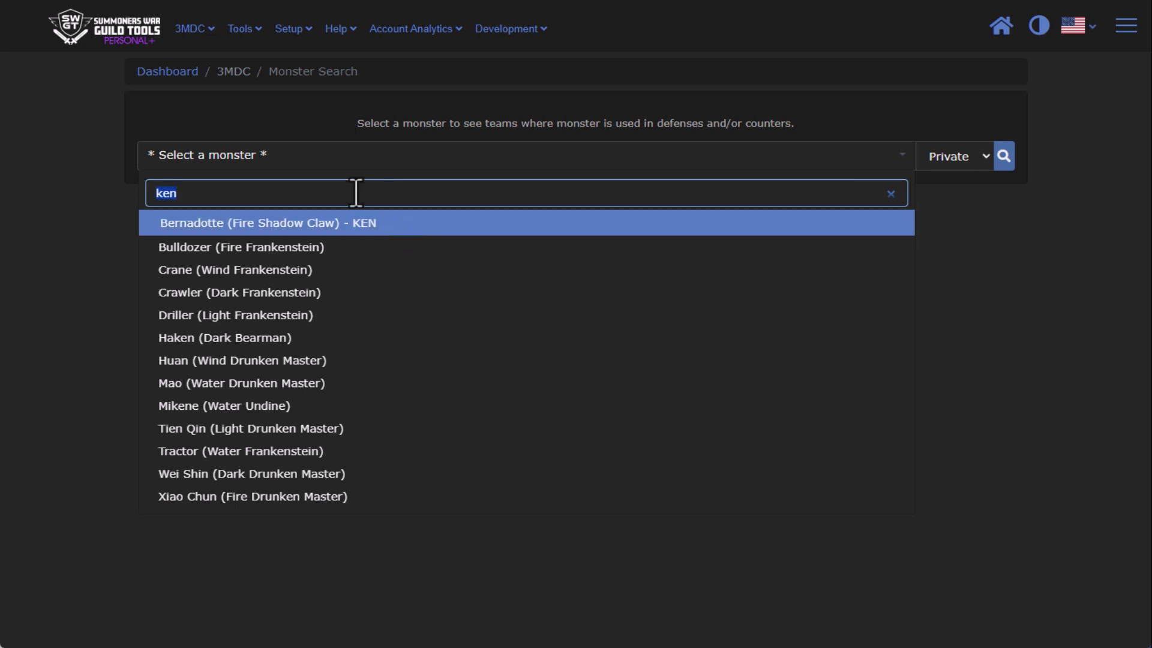
# Step: Load Lucia (Fire Pudding Princess) - Pure Vanilla Cookie from a 'Lucia' search to show her stats and skills
pyautogui.write('L')
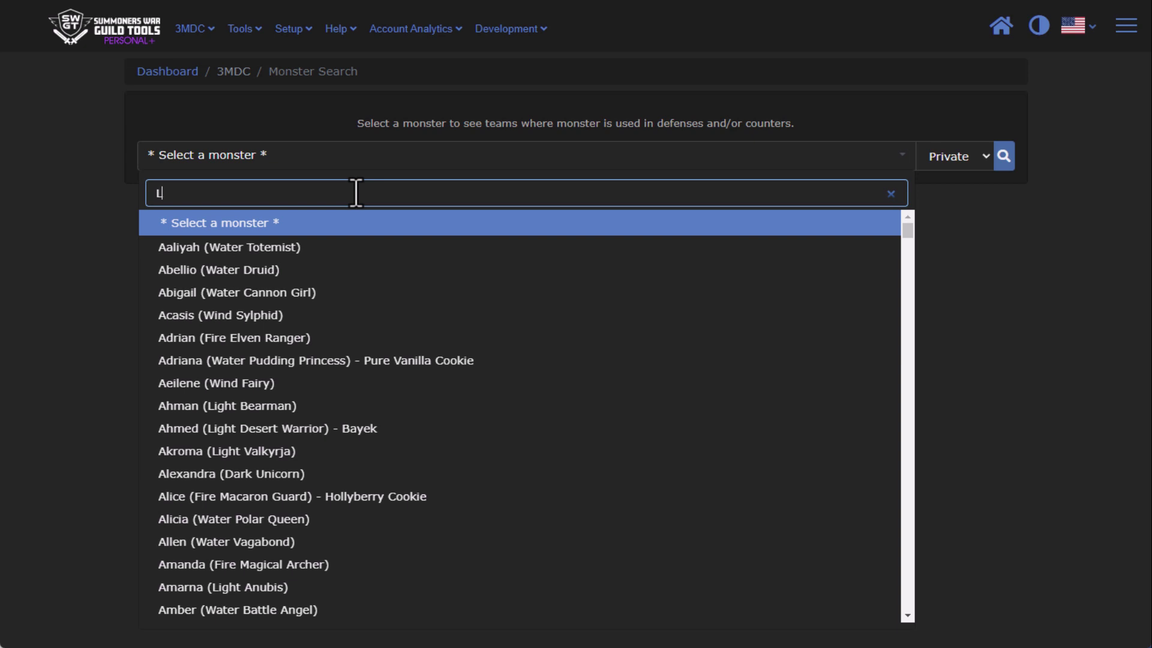
pyautogui.write('ucia')
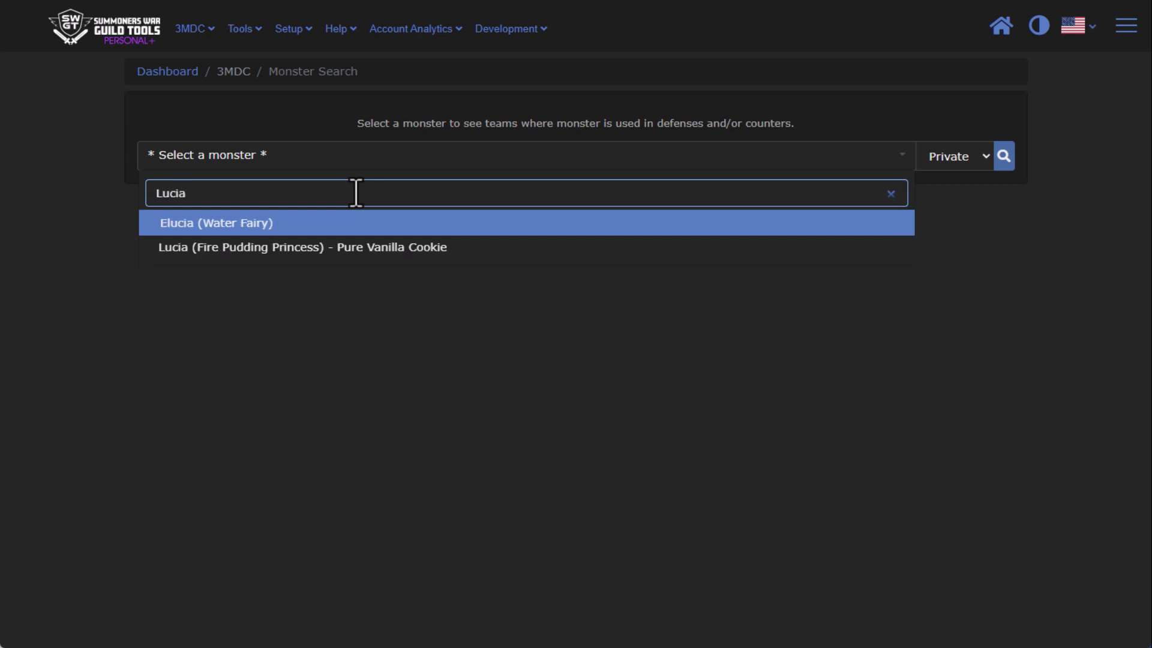
pyautogui.press('Down')
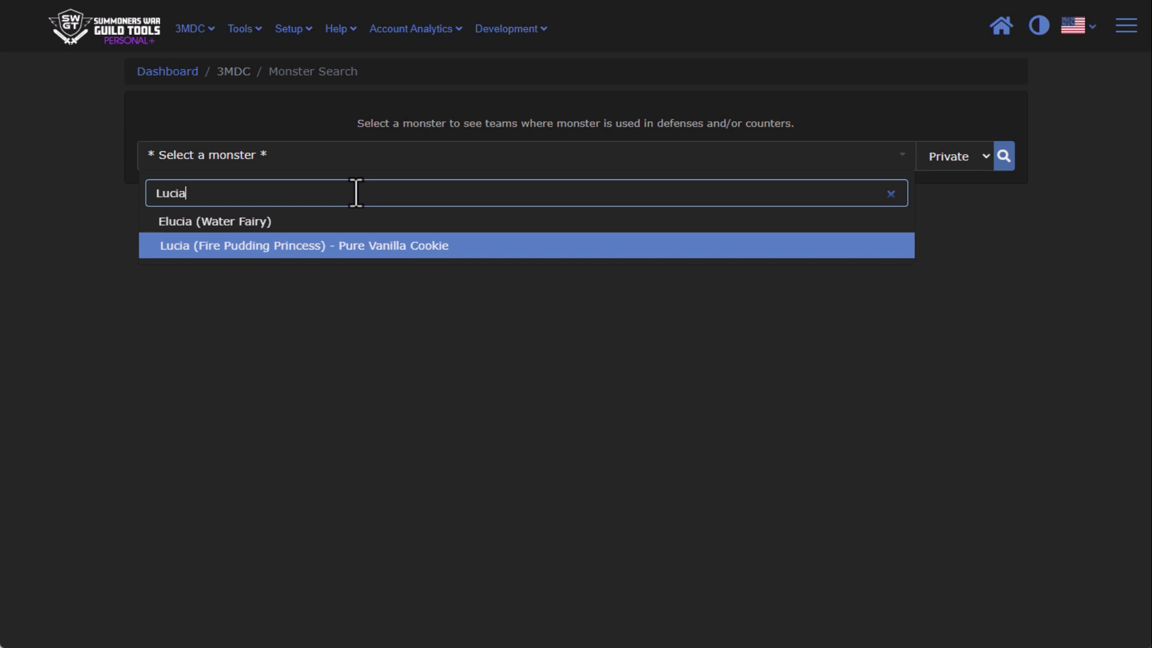
pyautogui.press('Return')
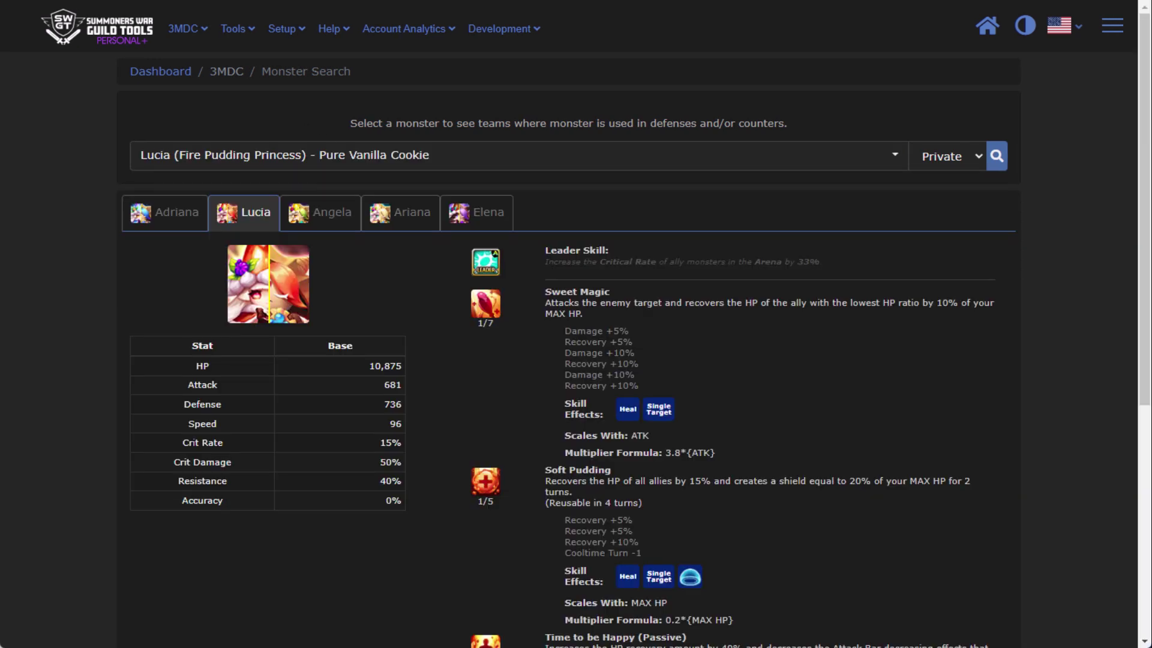
# Step: Open Rune Detail under Account Analytics and look over the rune list with its efficiency columns
pyautogui.click(405, 28)
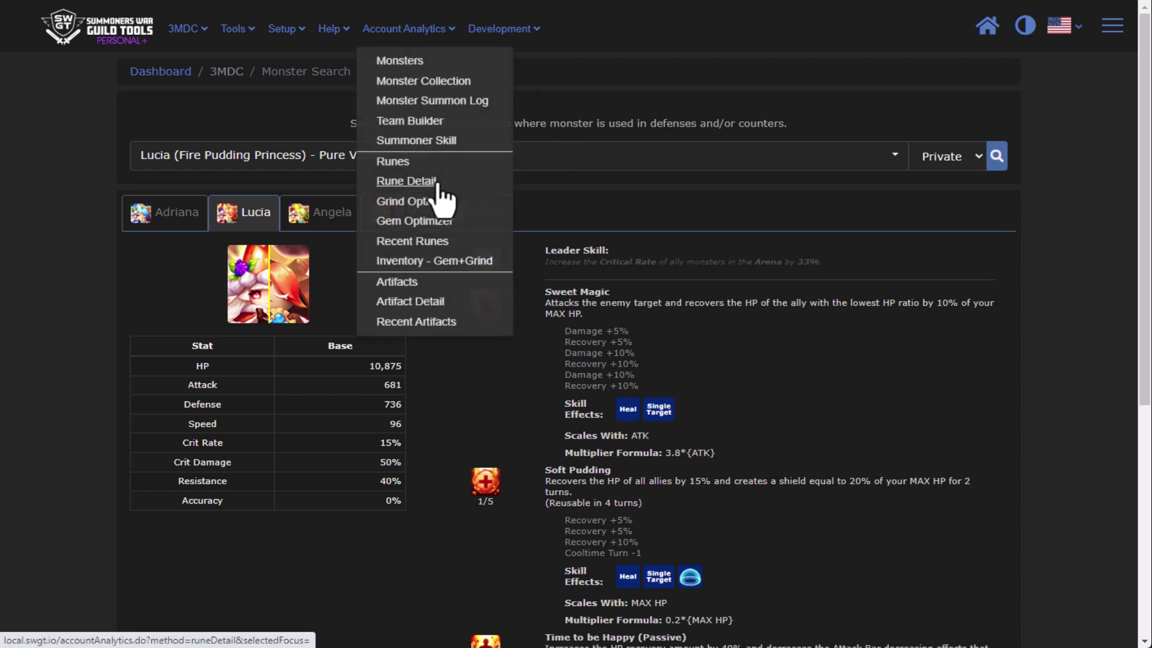
pyautogui.click(420, 181)
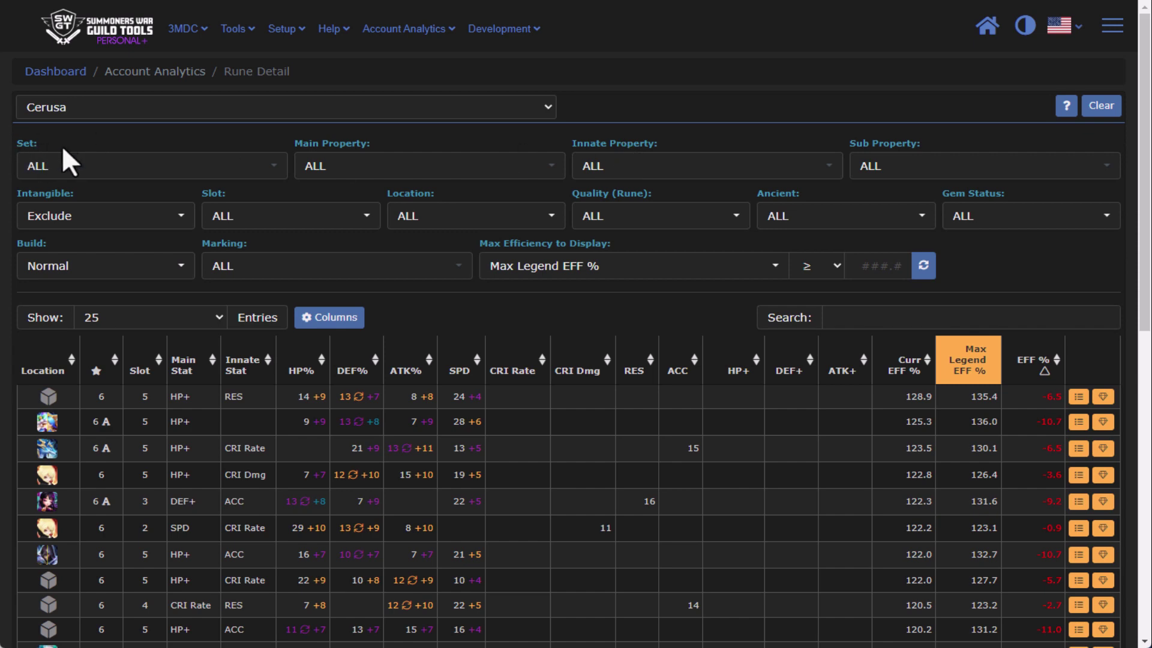
pyautogui.scroll(-1, 662, 189)
pyautogui.scroll(-10, 659, 186)
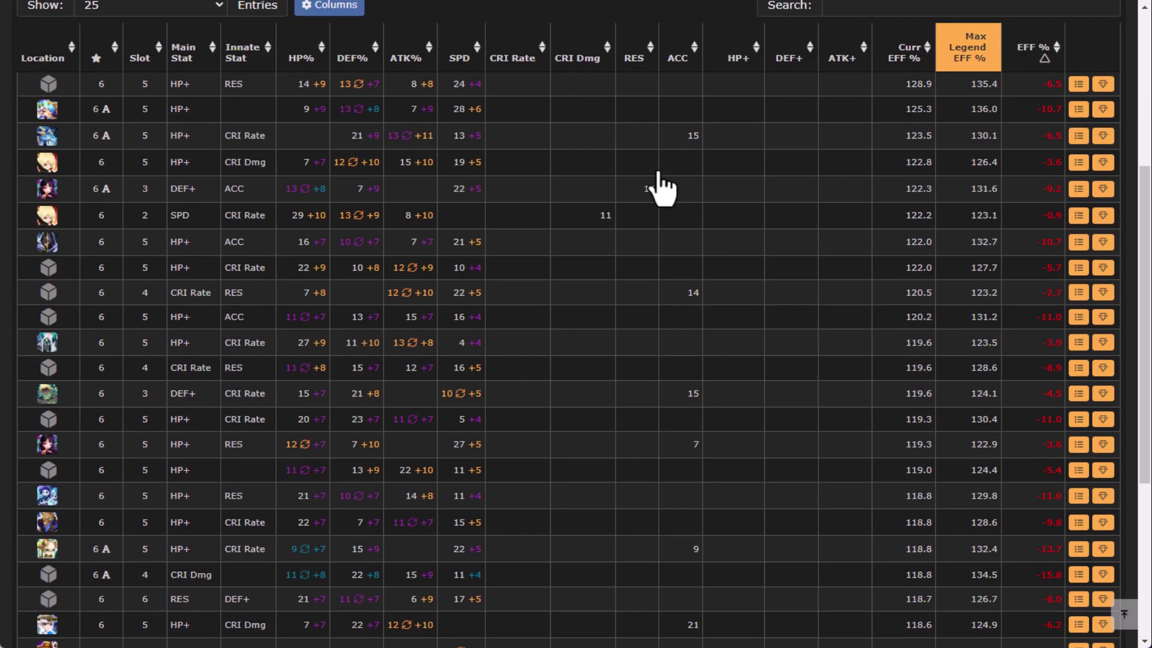
pyautogui.scroll(10, 660, 186)
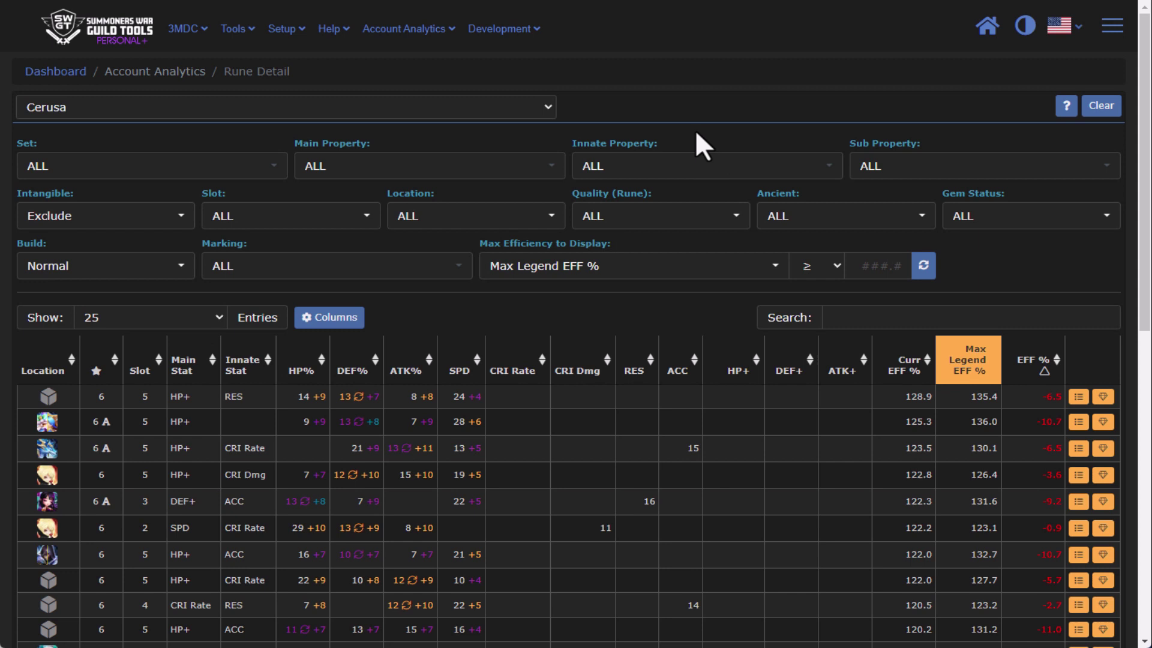
# Step: Filter the rune table to the Accuracy and Blade sets
pyautogui.click(226, 169)
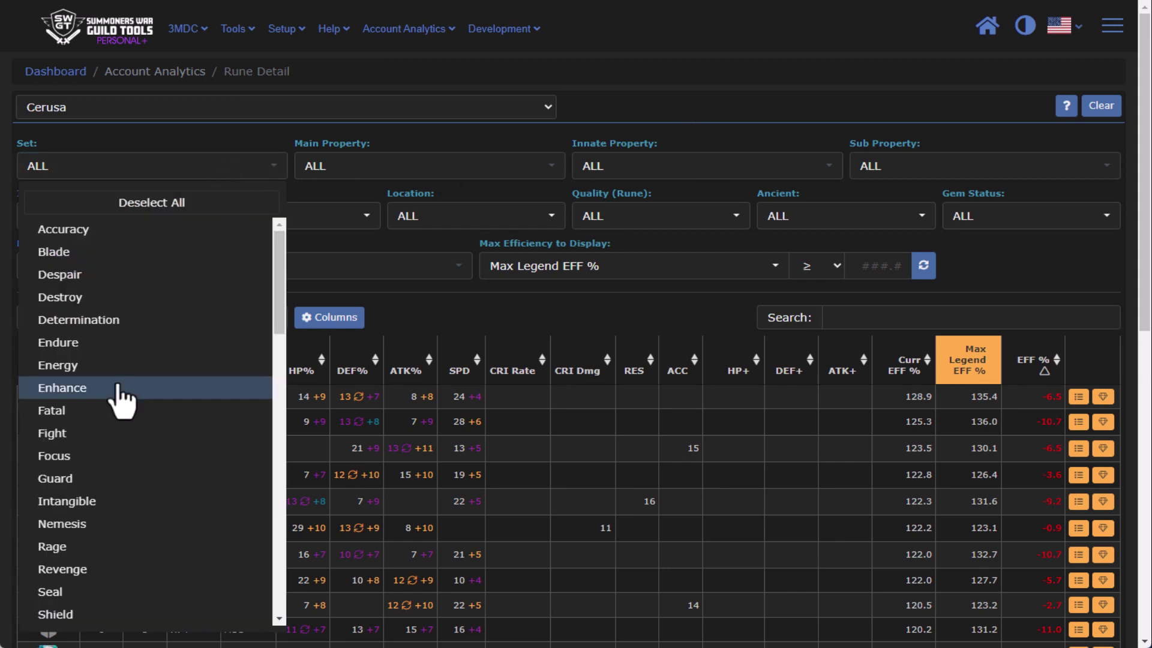
pyautogui.scroll(-3, 126, 393)
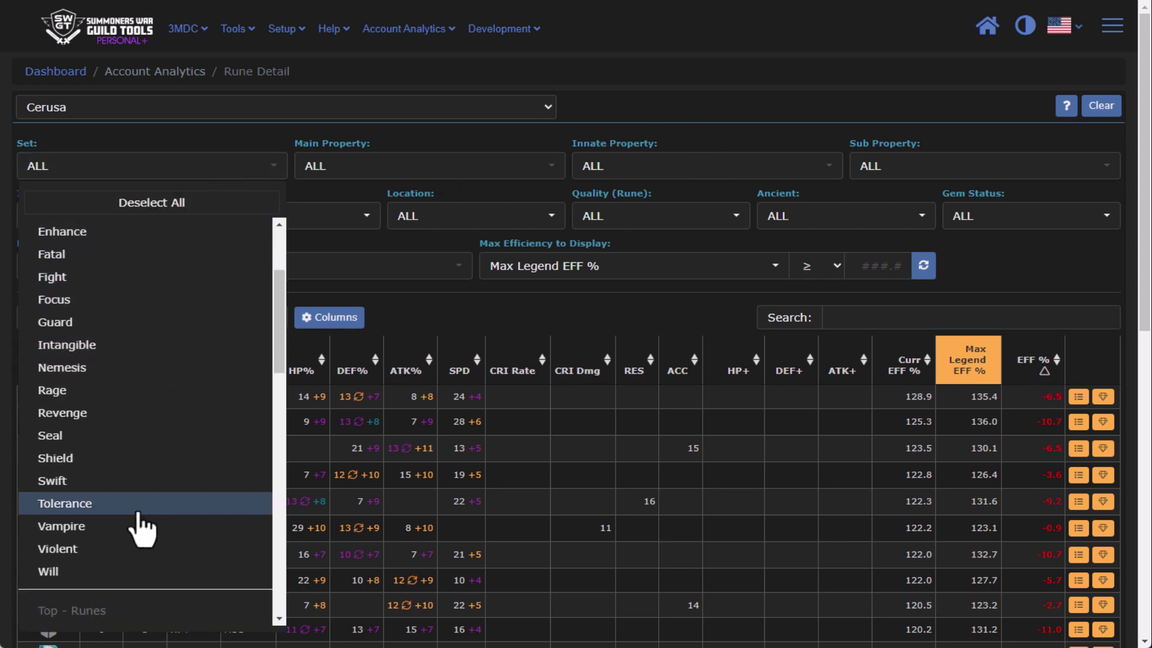
pyautogui.scroll(3, 150, 318)
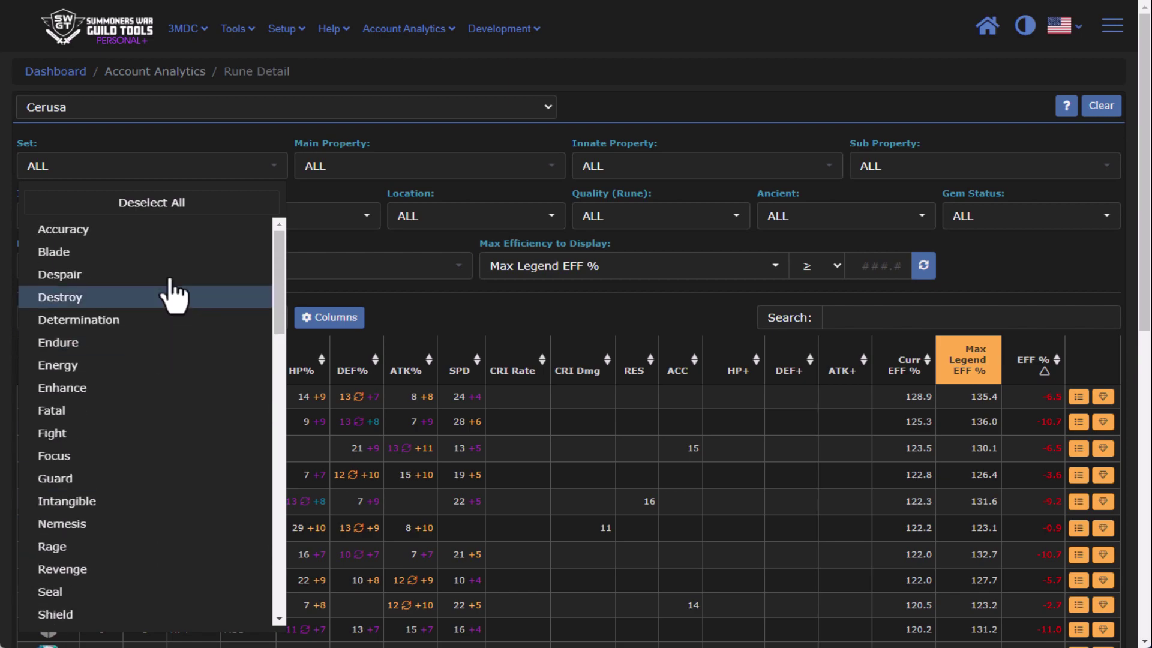
pyautogui.click(112, 232)
pyautogui.click(98, 174)
pyautogui.click(90, 252)
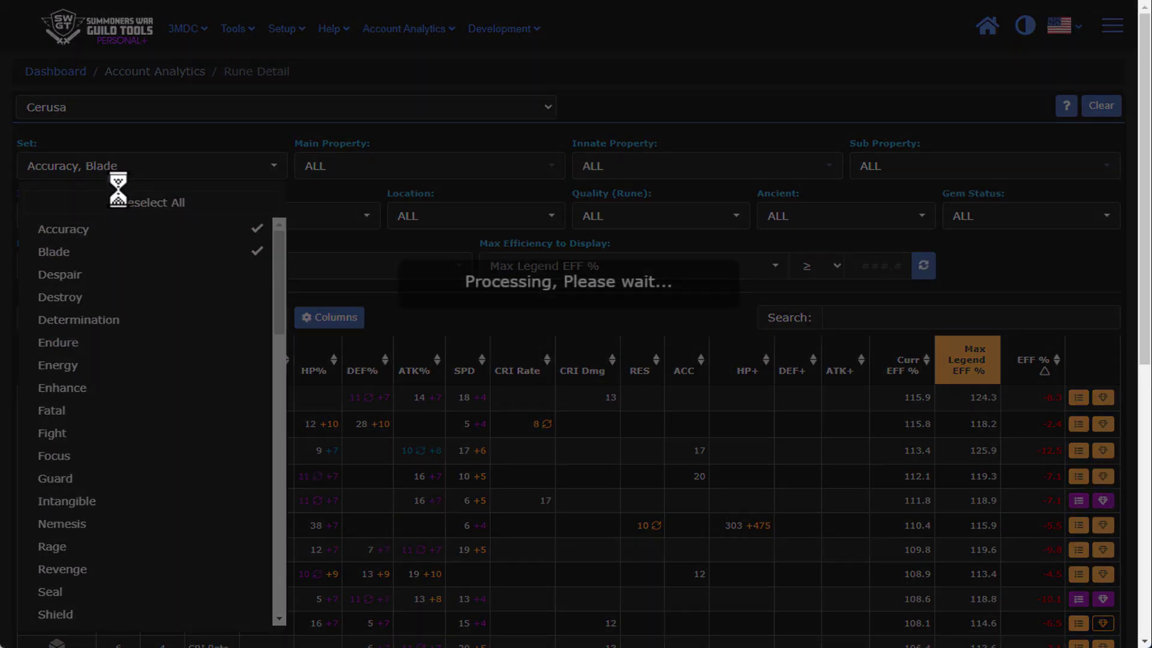
# Step: Add the Destroy and Endure sets to the filter, leaving 464 runes listed
pyautogui.click(110, 300)
pyautogui.click(120, 171)
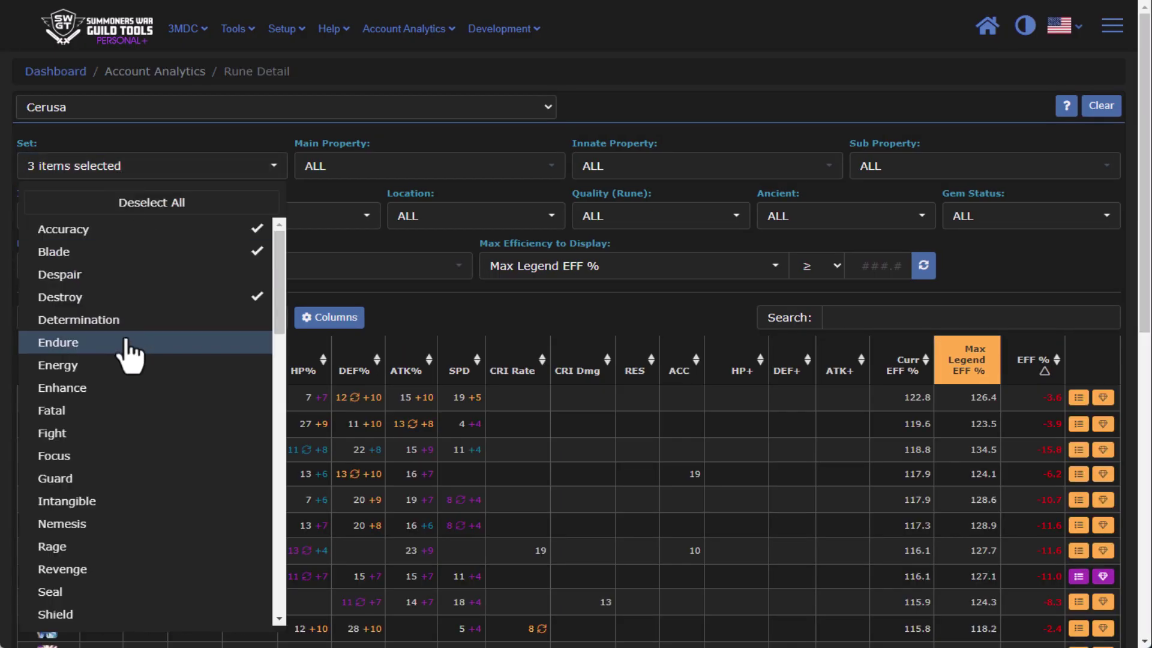
pyautogui.click(108, 345)
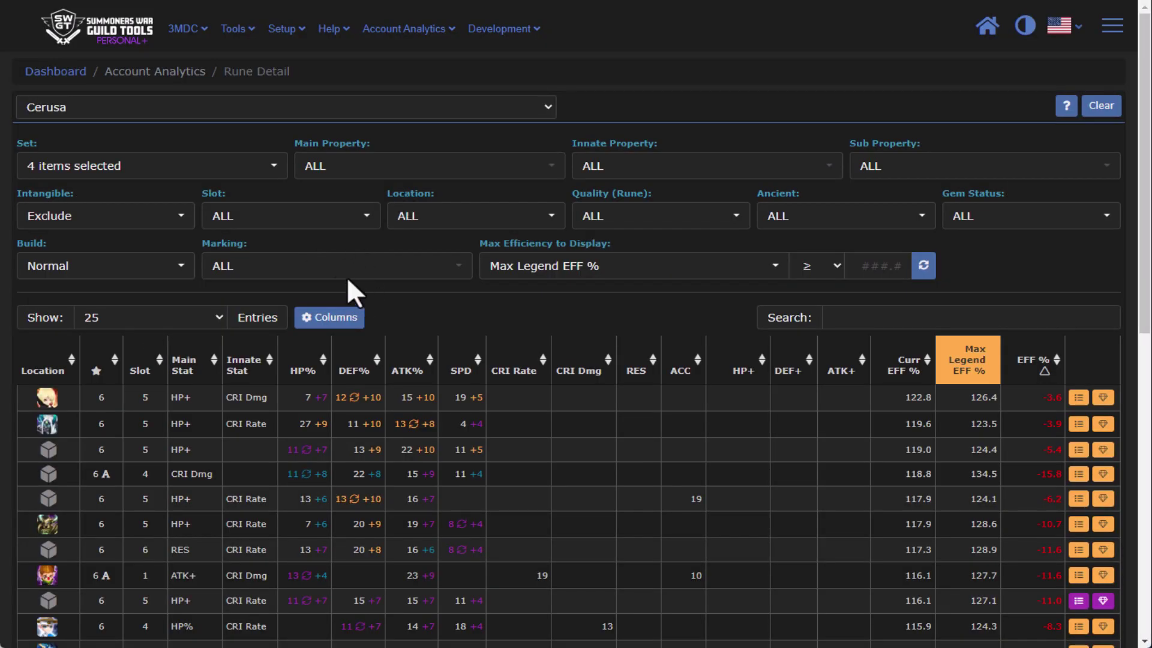
pyautogui.scroll(-6, 381, 548)
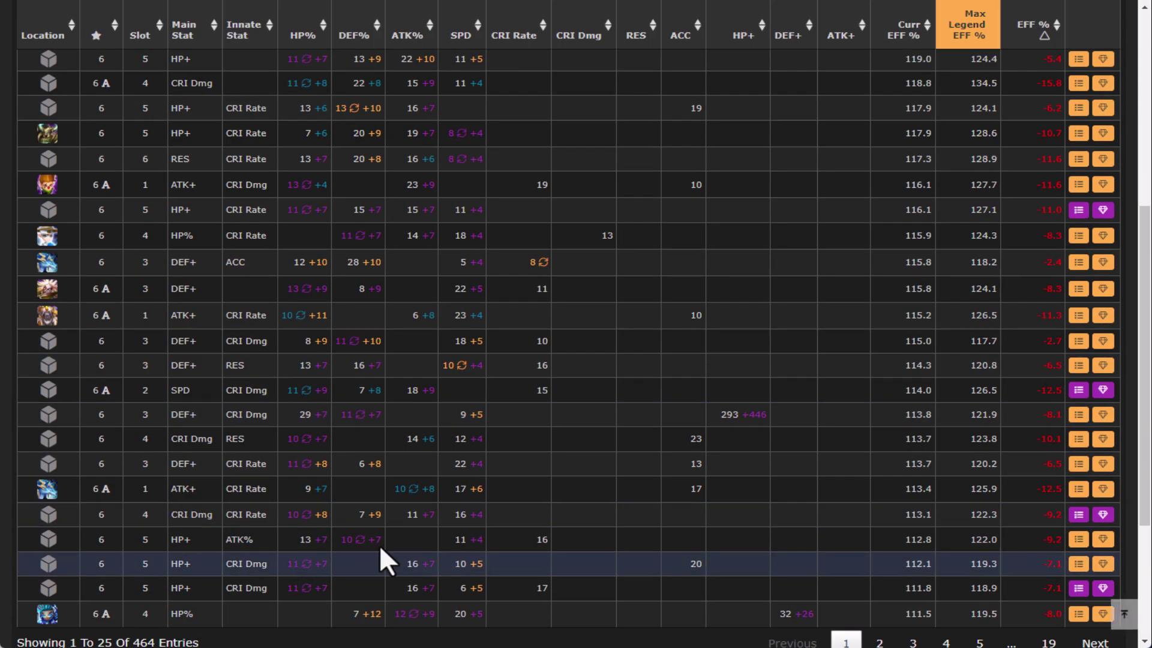
pyautogui.scroll(-4, 380, 545)
pyautogui.scroll(10, 311, 431)
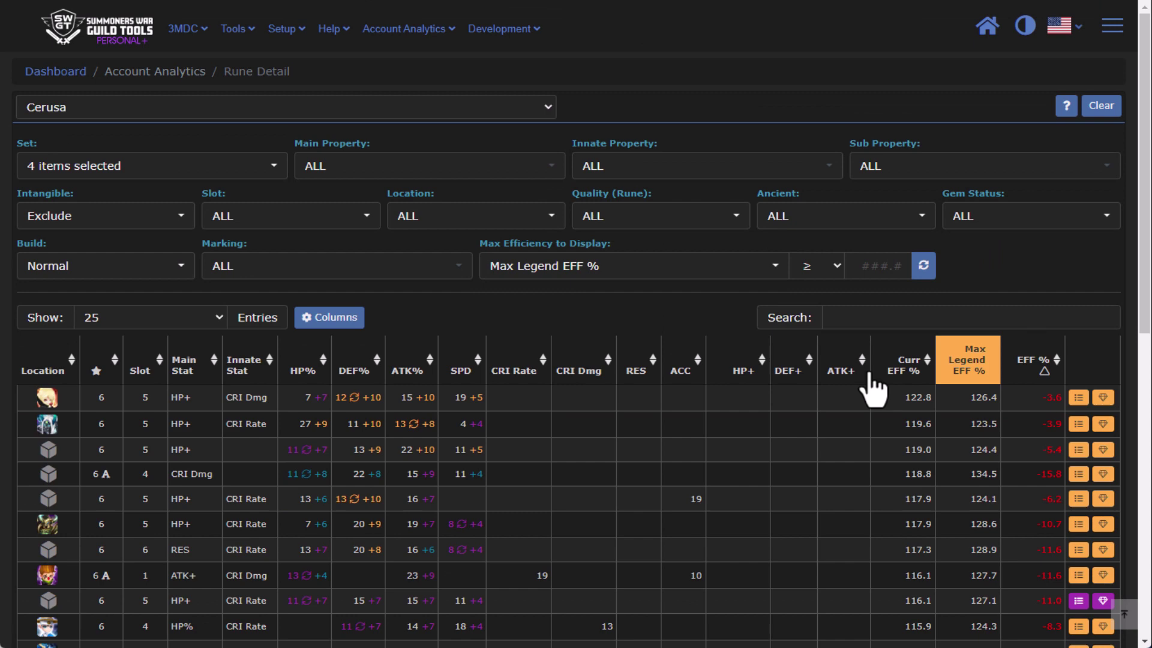
pyautogui.scroll(-3, 761, 154)
# Step: Keep only runes with Max Legend EFF % ≥ 85.0, sorted ascending from 85.4
pyautogui.click(804, 109)
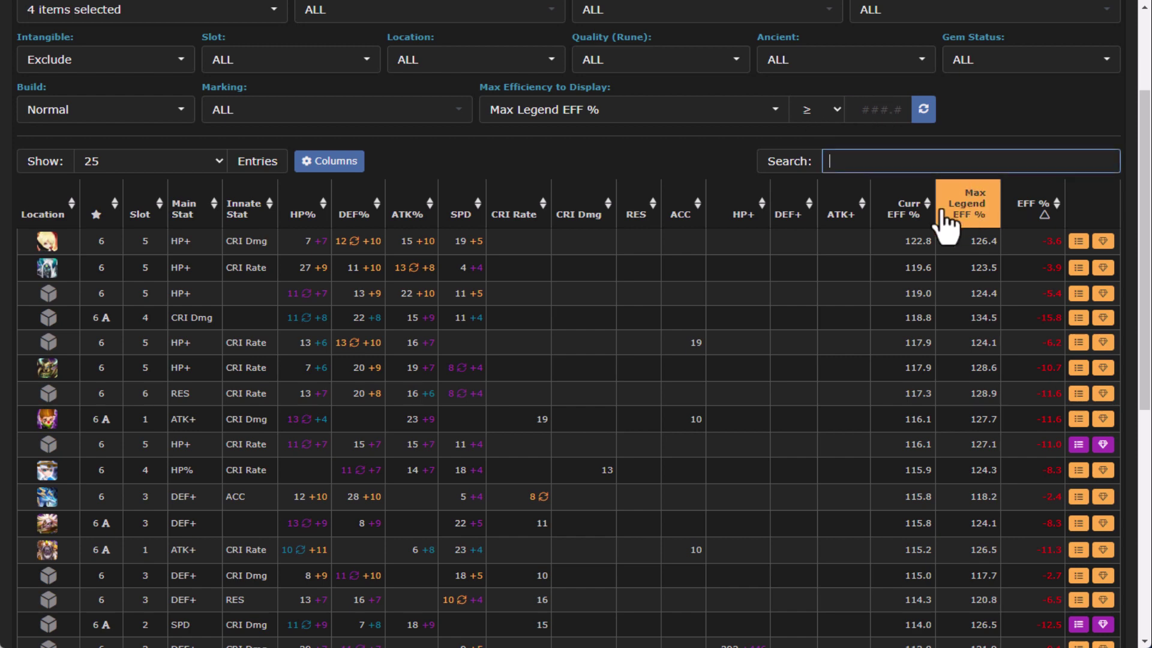
pyautogui.click(959, 218)
pyautogui.click(969, 222)
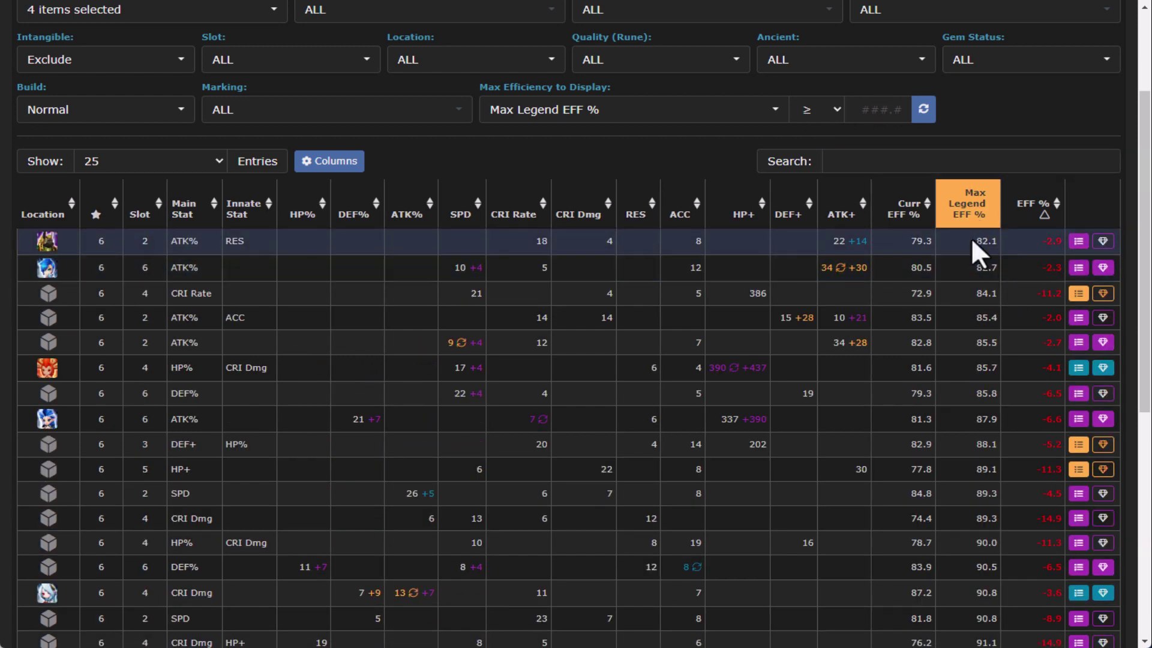
pyautogui.click(887, 114)
pyautogui.write('8')
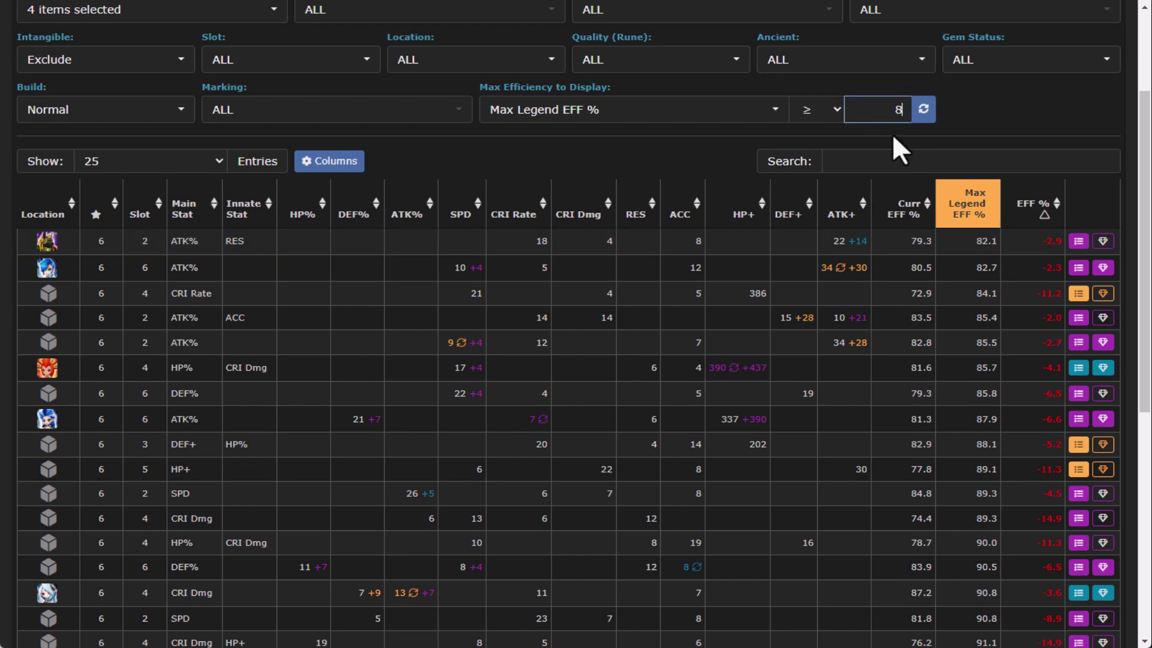
pyautogui.write('5.0')
pyautogui.click(926, 112)
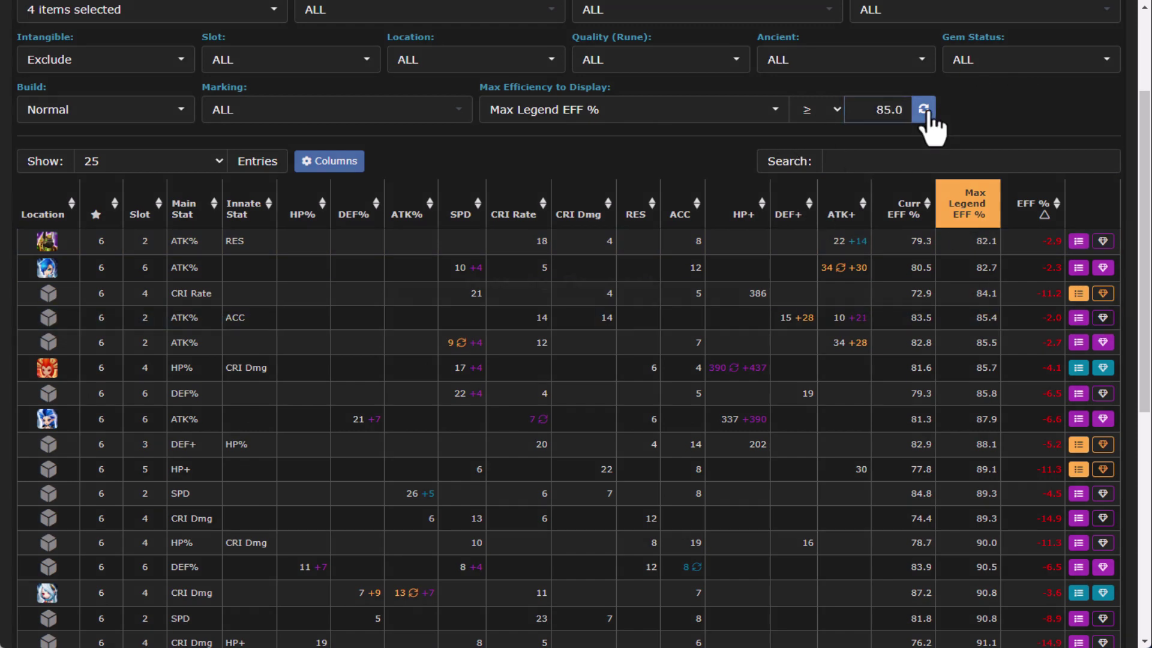
pyautogui.click(978, 373)
pyautogui.click(985, 375)
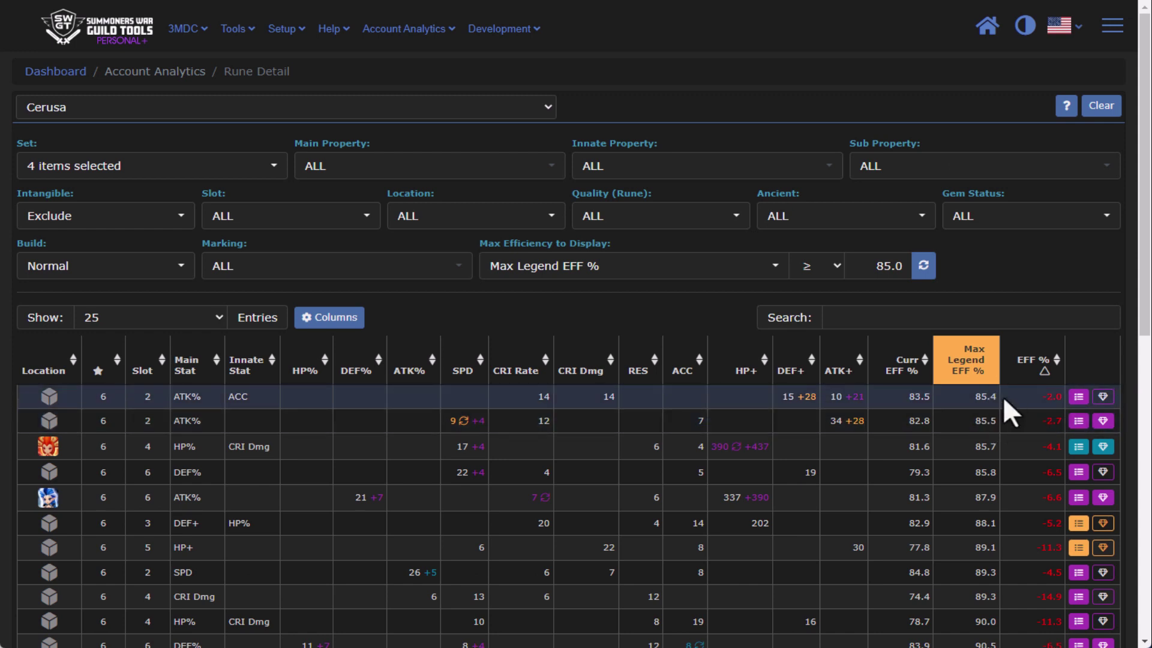
# Step: Flip the threshold to at most 85.0, leaving 3 runes topped at 84.1
pyautogui.click(837, 268)
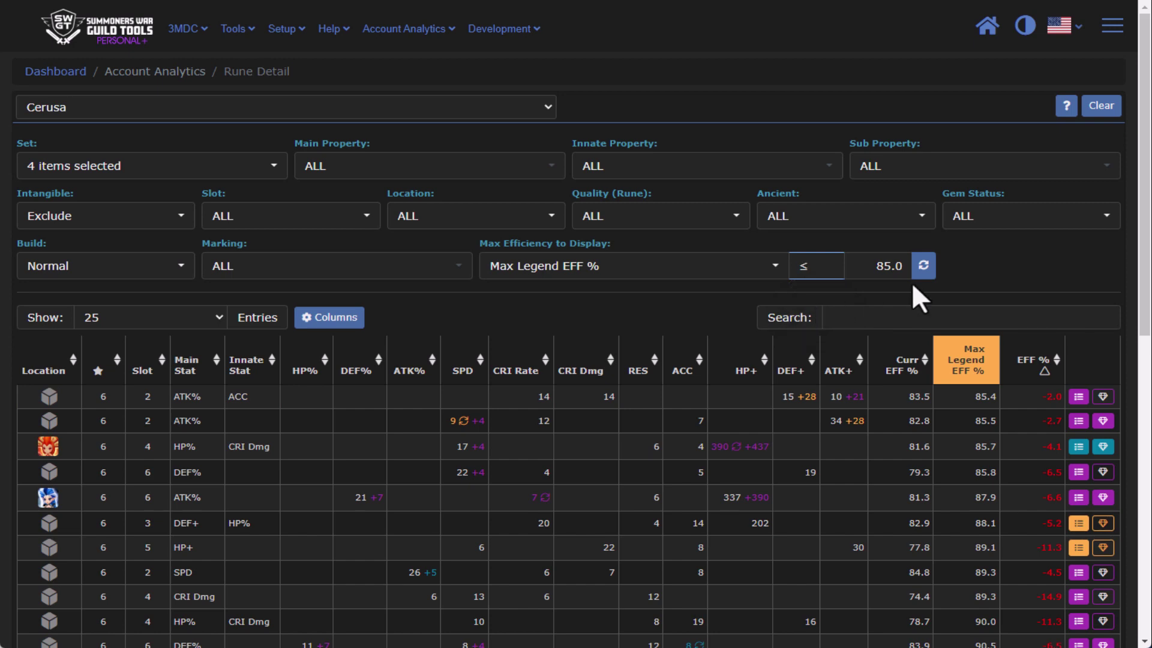
pyautogui.click(933, 273)
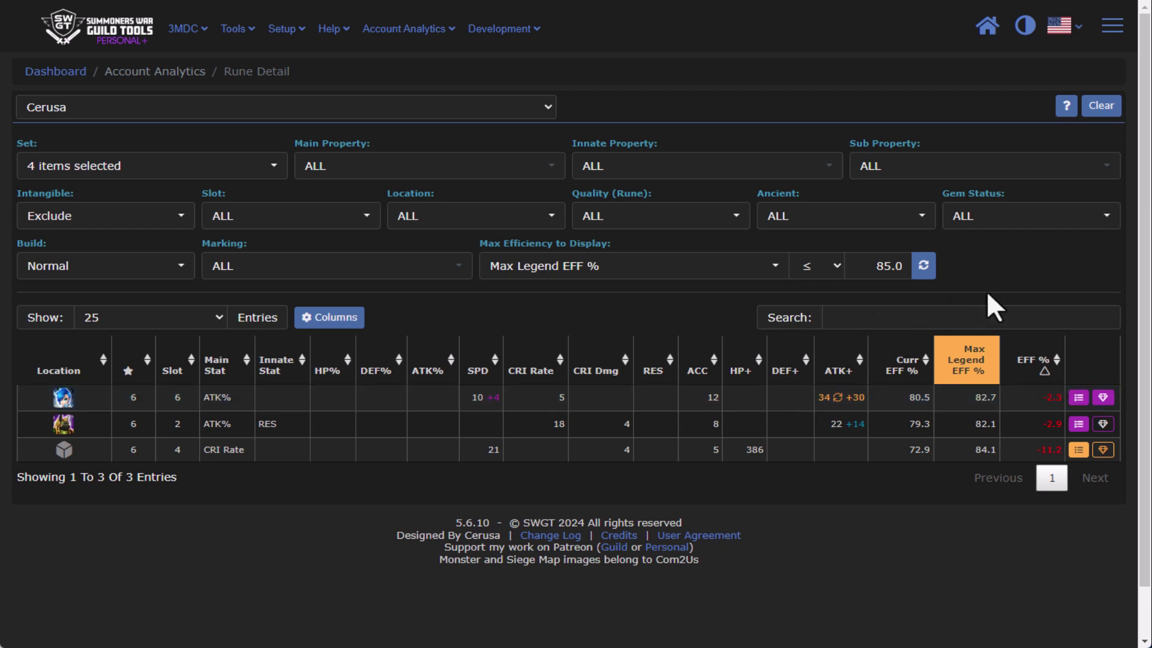
pyautogui.click(591, 271)
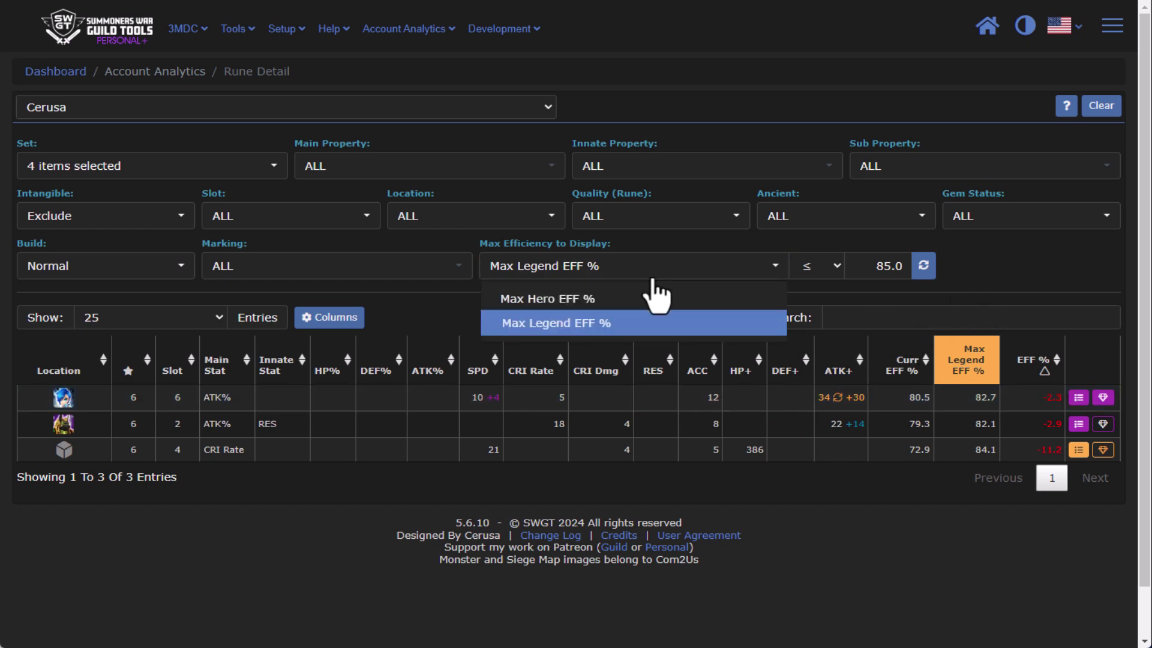
# Step: Base the filter on Max Hero EFF % and sort descending, showing 9 runes from 84.8
pyautogui.click(567, 300)
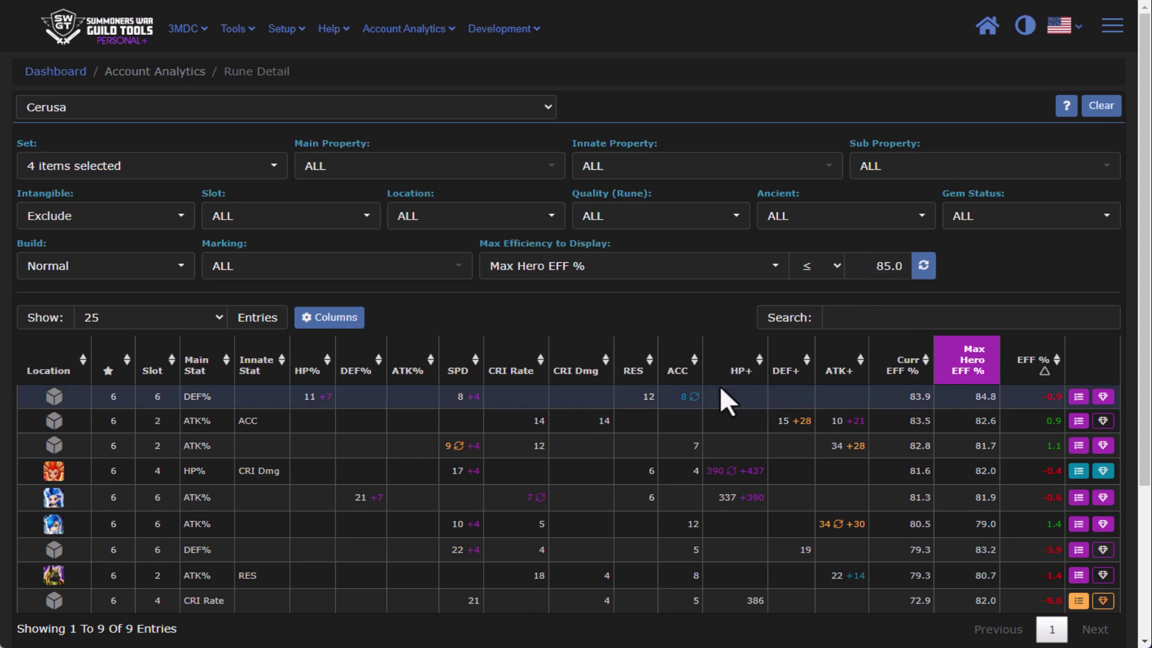
pyautogui.click(993, 389)
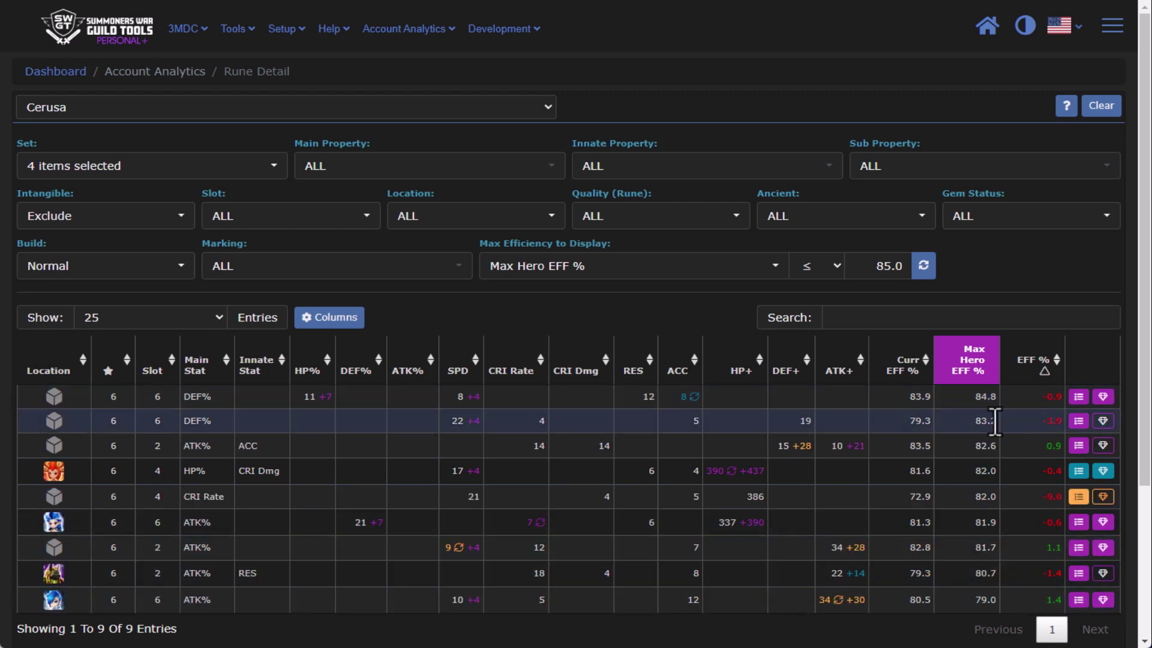
pyautogui.scroll(-3, 963, 412)
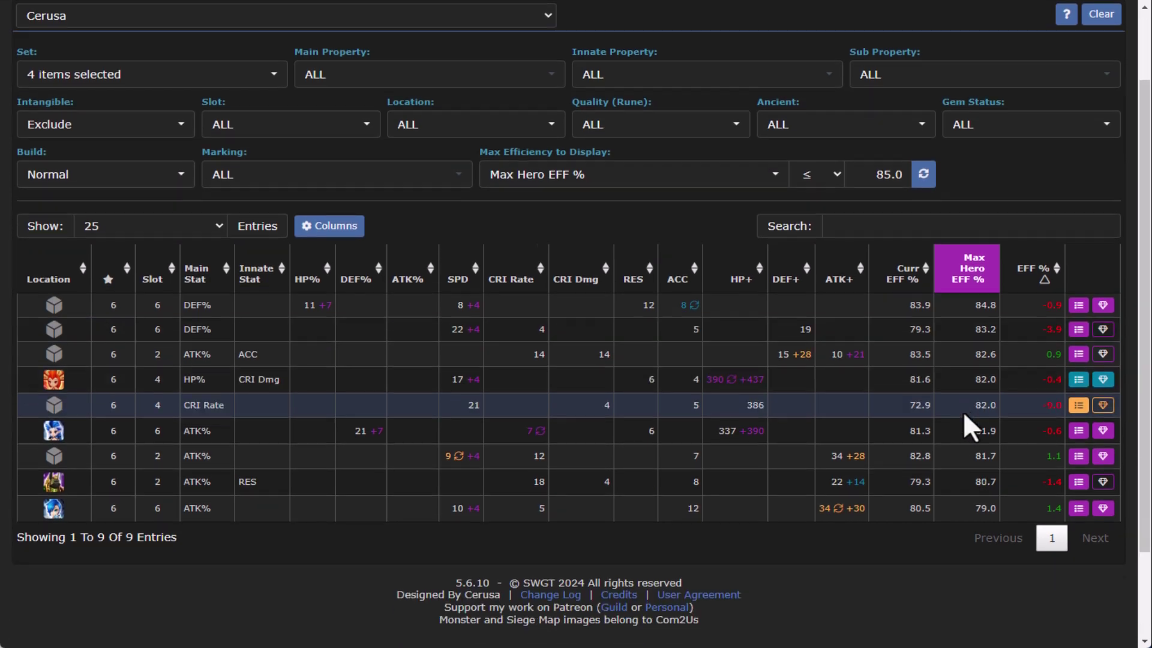
pyautogui.scroll(1, 937, 402)
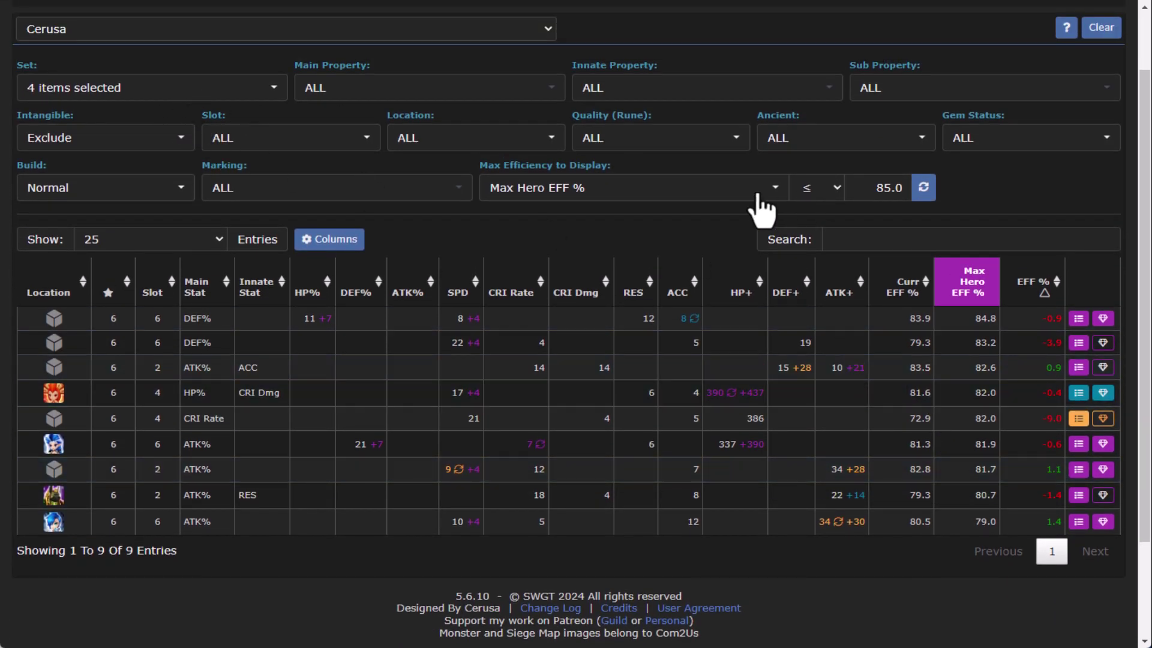
pyautogui.click(711, 193)
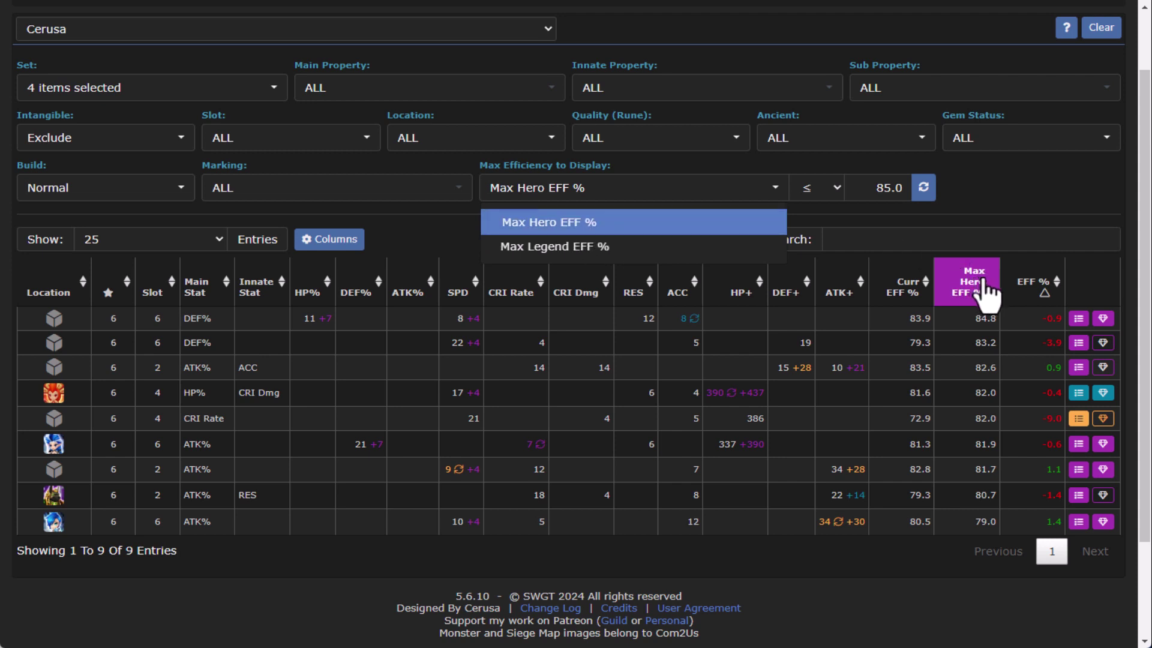
pyautogui.click(785, 175)
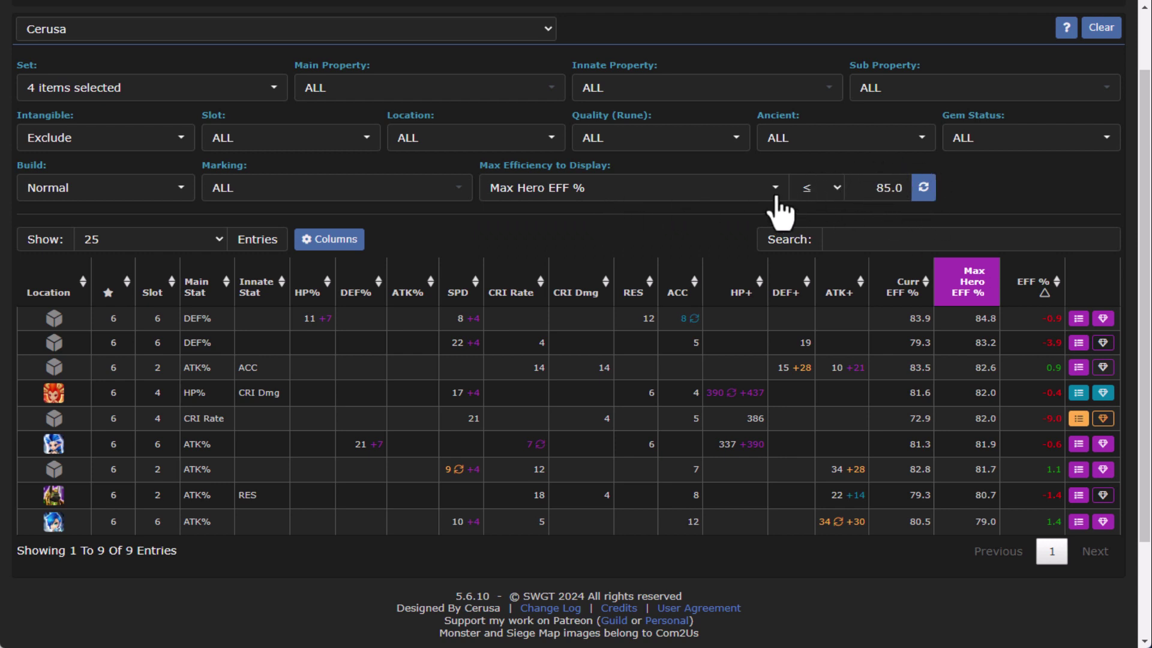
# Step: Deselect all sets in the Set filter so every rune set is included
pyautogui.click(211, 98)
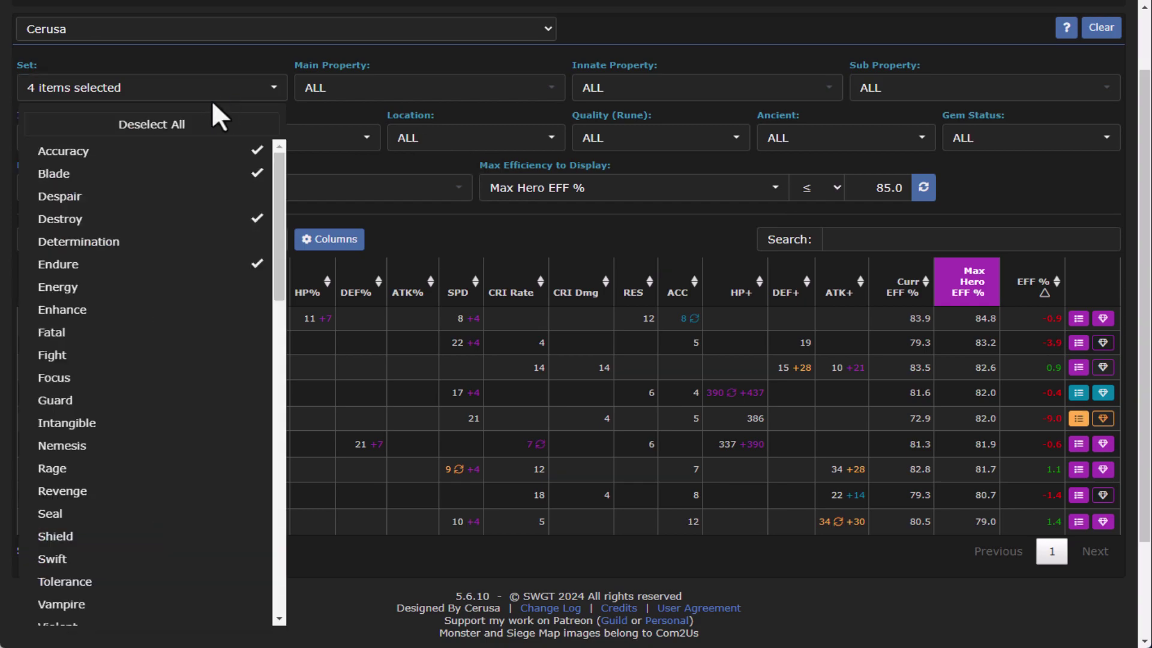
pyautogui.click(180, 125)
pyautogui.scroll(-5, 187, 305)
pyautogui.scroll(-3, 188, 307)
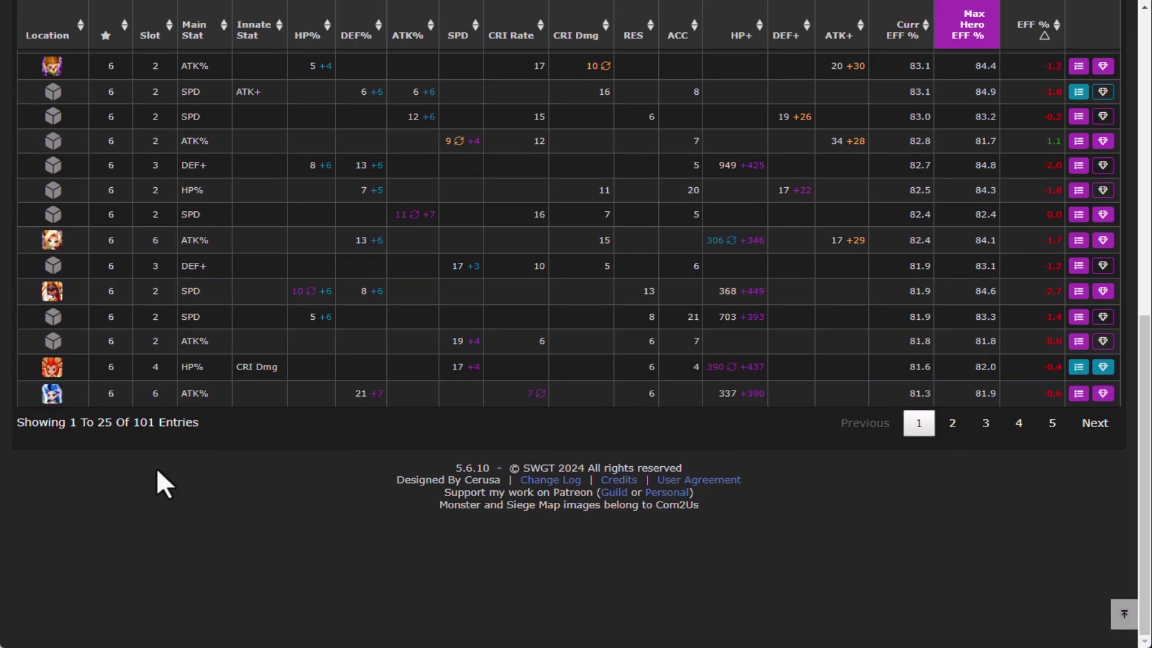
pyautogui.scroll(9, 156, 467)
# Step: Switch the efficiency comparison to ≥, clear the threshold value and refresh the table
pyautogui.click(830, 203)
pyautogui.click(826, 221)
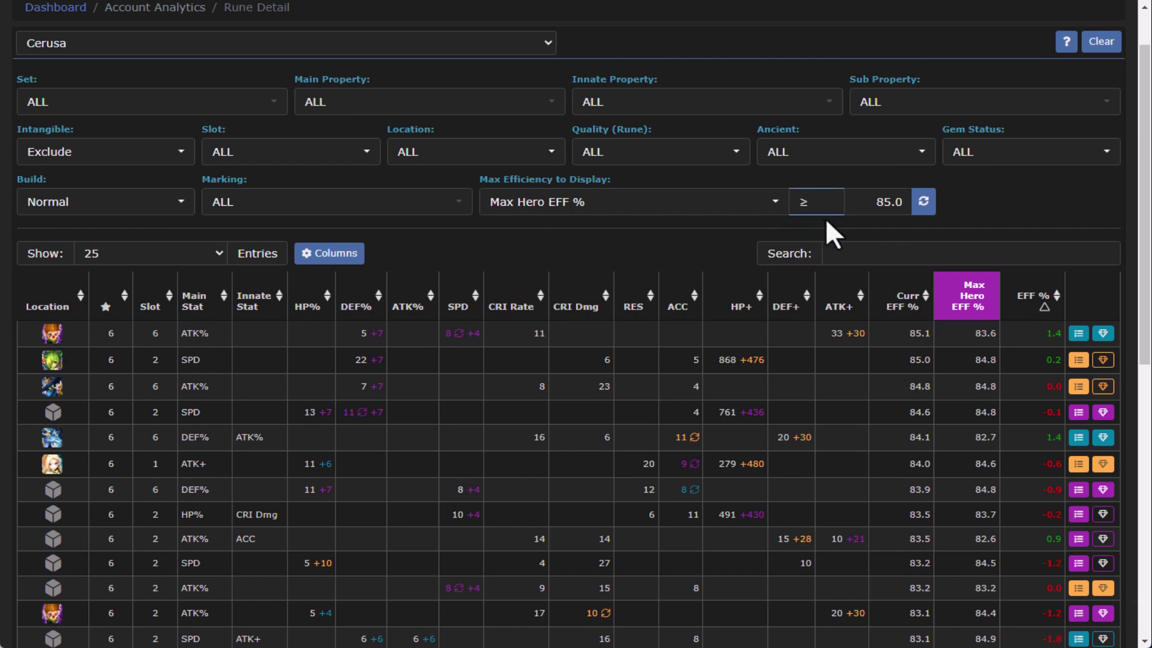
pyautogui.doubleClick(894, 204)
pyautogui.write('-0')
pyautogui.press('BackSpace')
pyautogui.press('BackSpace')
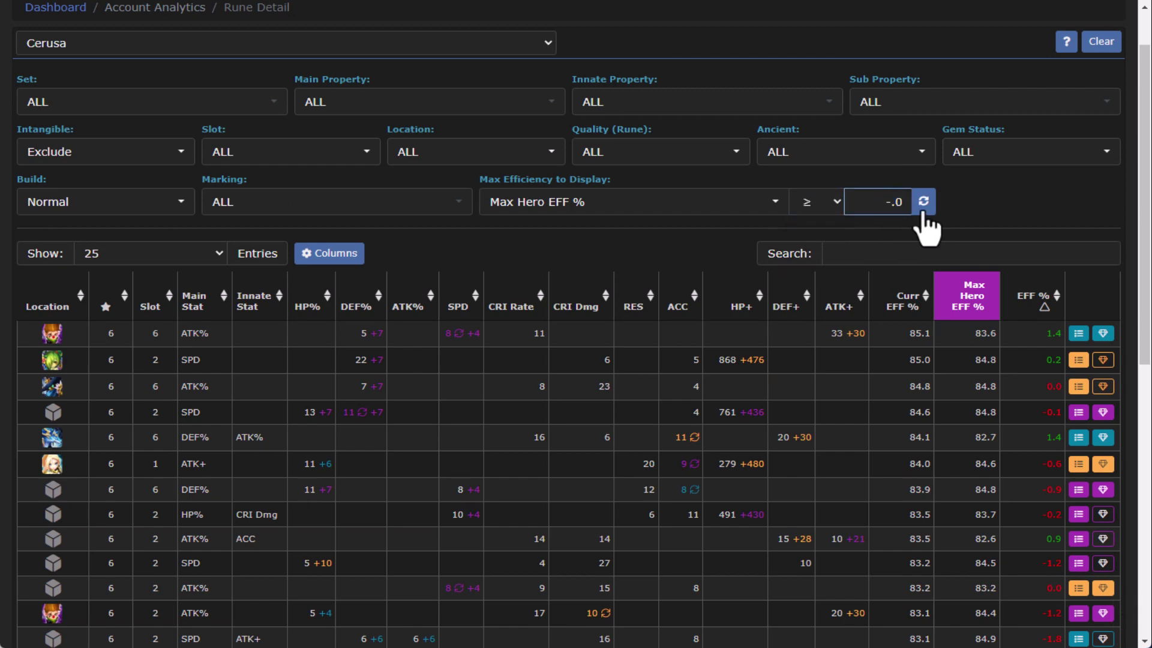
pyautogui.write('0')
pyautogui.click(924, 202)
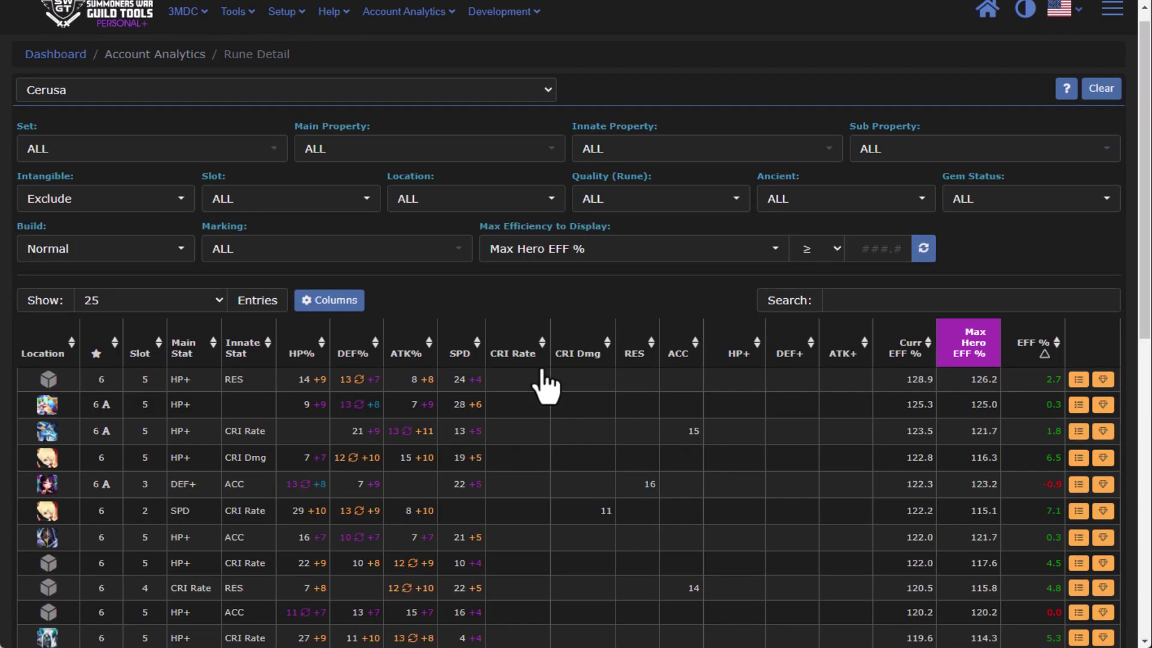
pyautogui.scroll(-10, 177, 480)
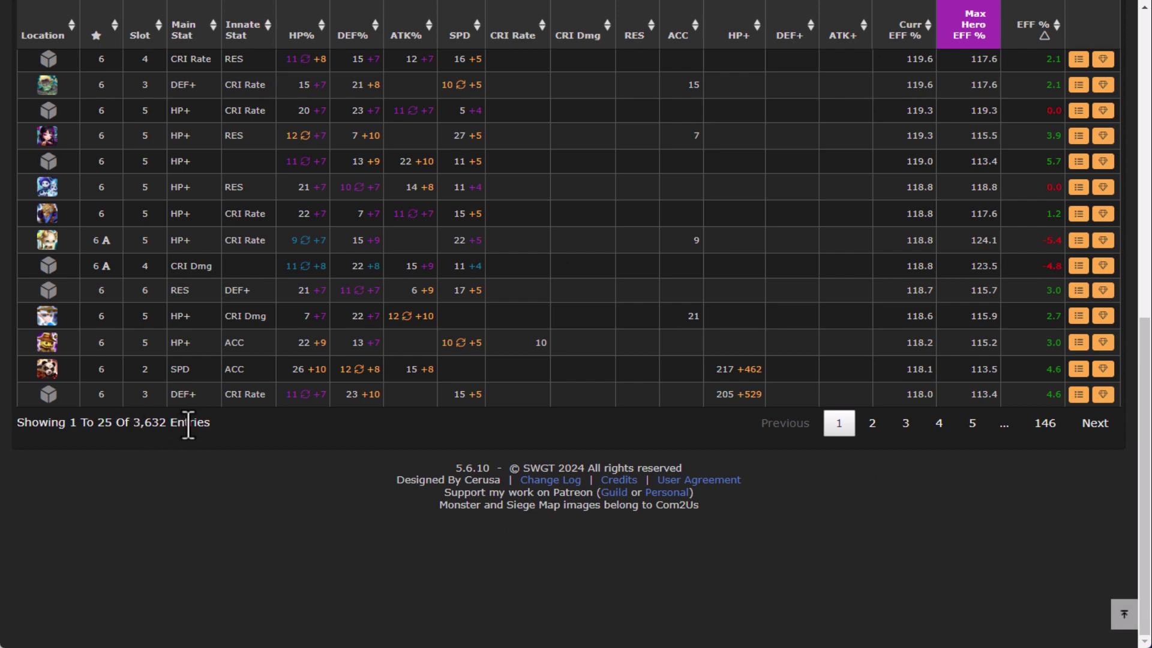
pyautogui.scroll(6, 201, 437)
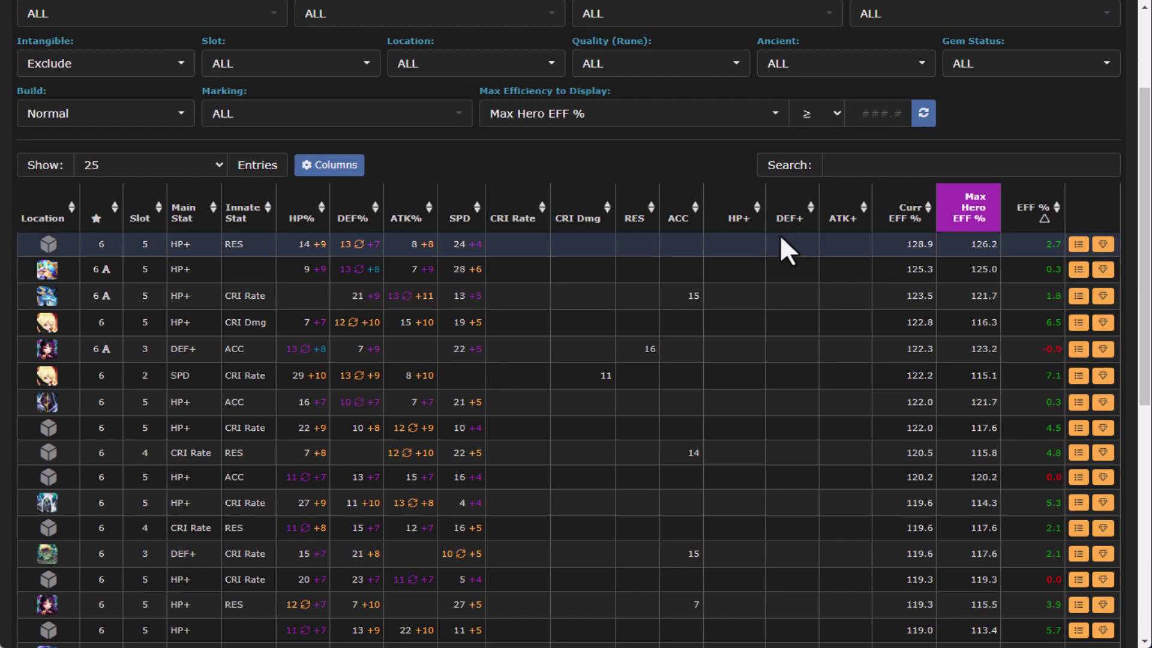
pyautogui.scroll(3, 741, 231)
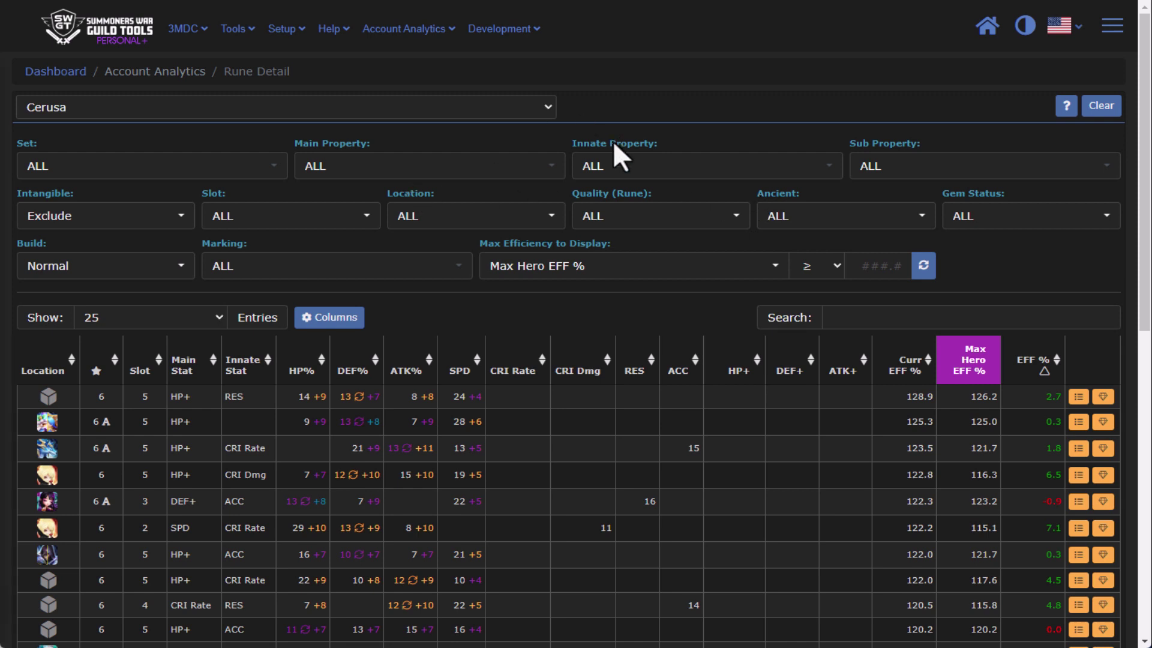
# Step: Find Dark Ciri on the Monsters page via a 'ciri' search and compare two of her builds
pyautogui.click(425, 30)
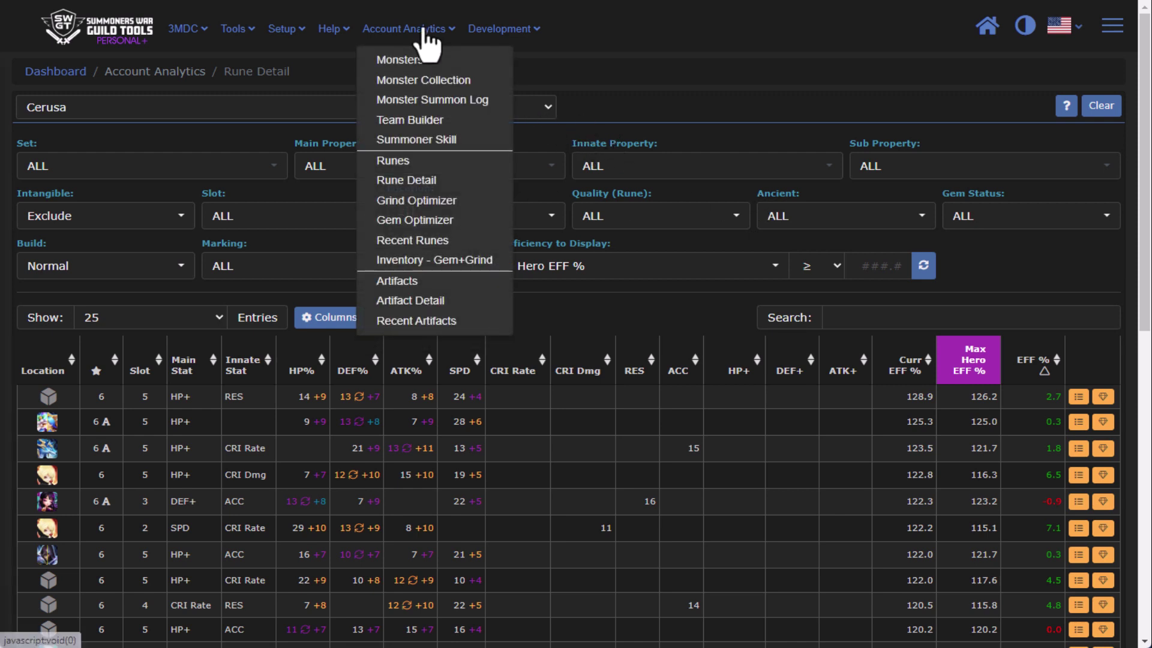
pyautogui.click(397, 59)
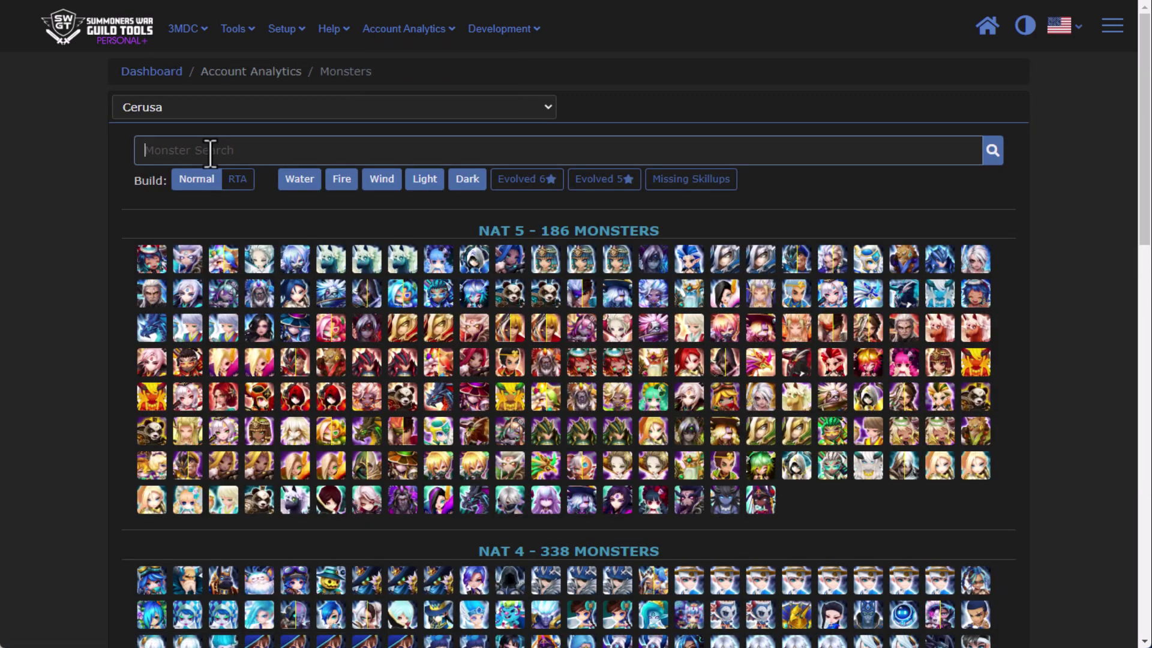
pyautogui.write('ciri')
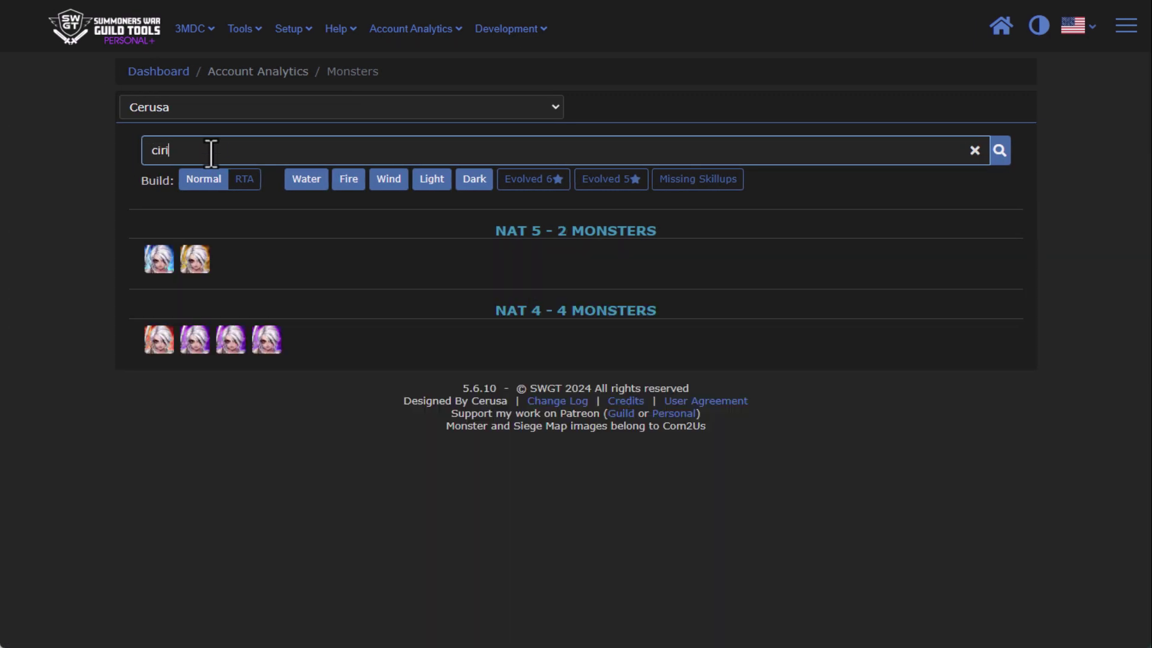
pyautogui.click(194, 343)
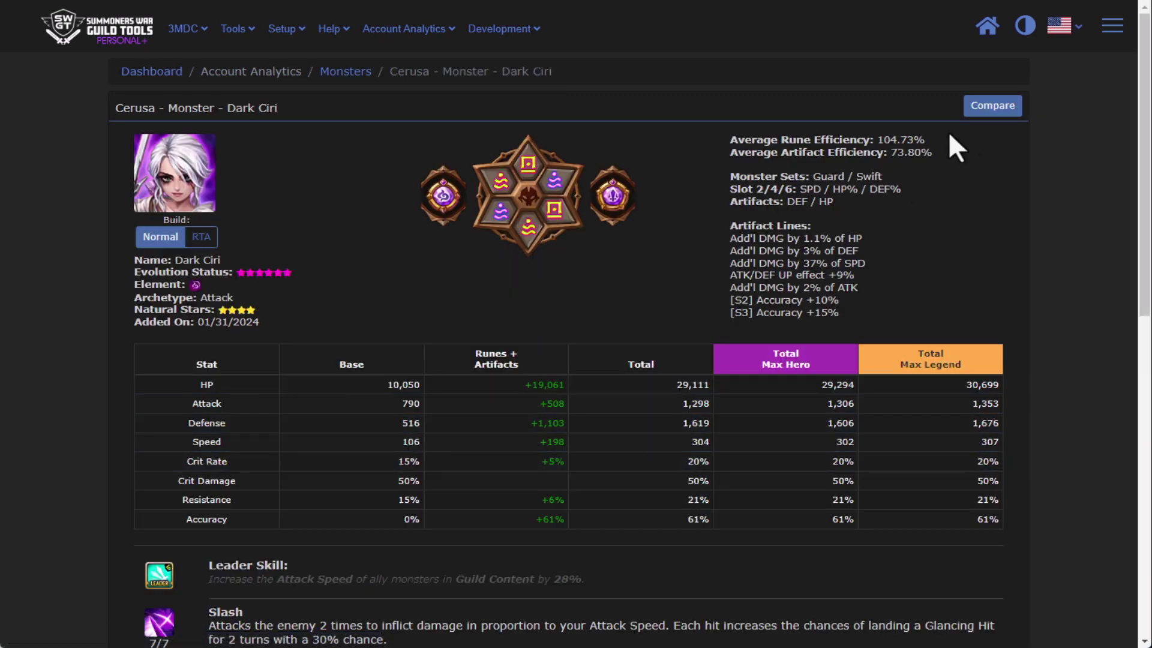
pyautogui.click(988, 112)
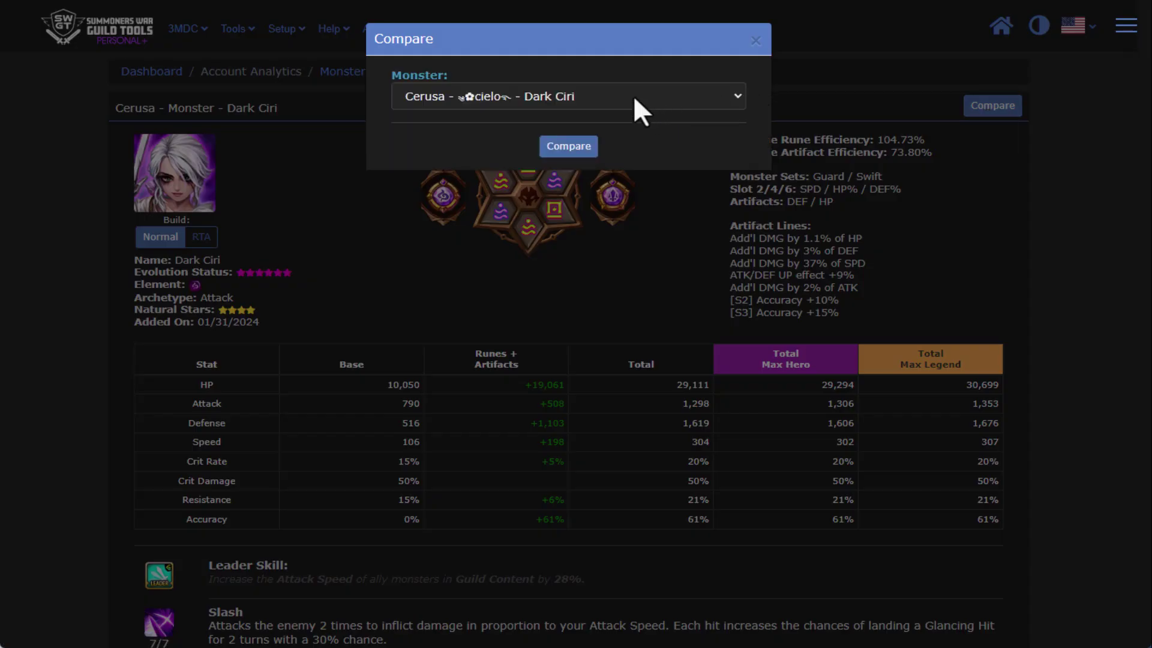
pyautogui.click(562, 150)
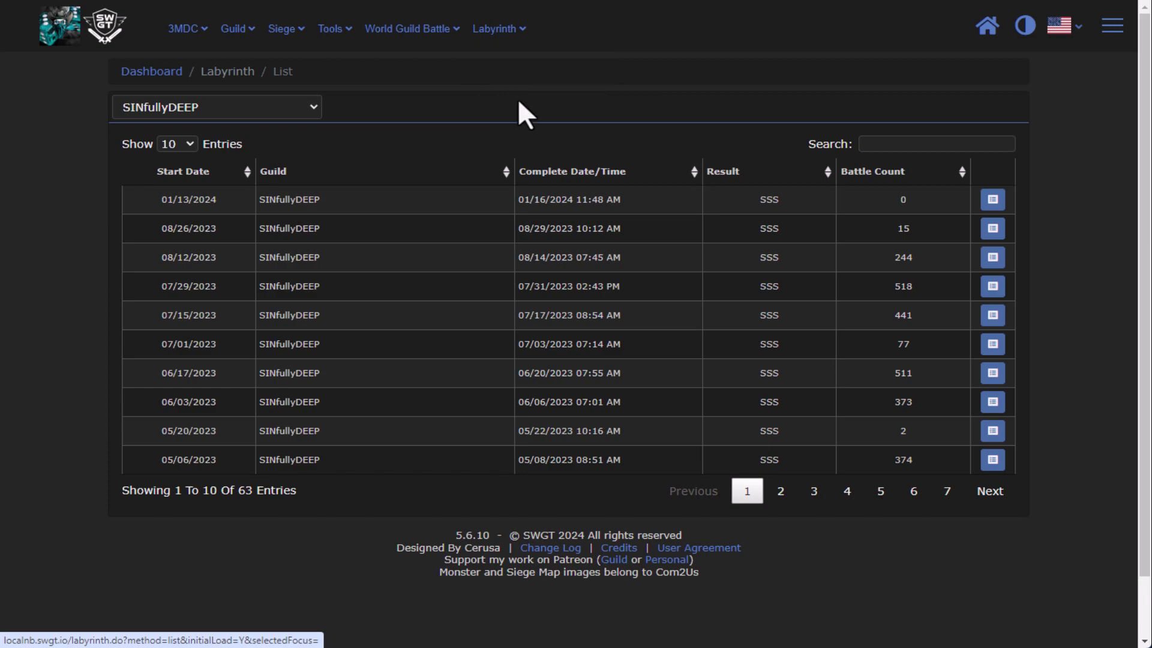
# Step: Show the Notes tab of the 08/12/2023 labyrinth battle details
pyautogui.click(993, 258)
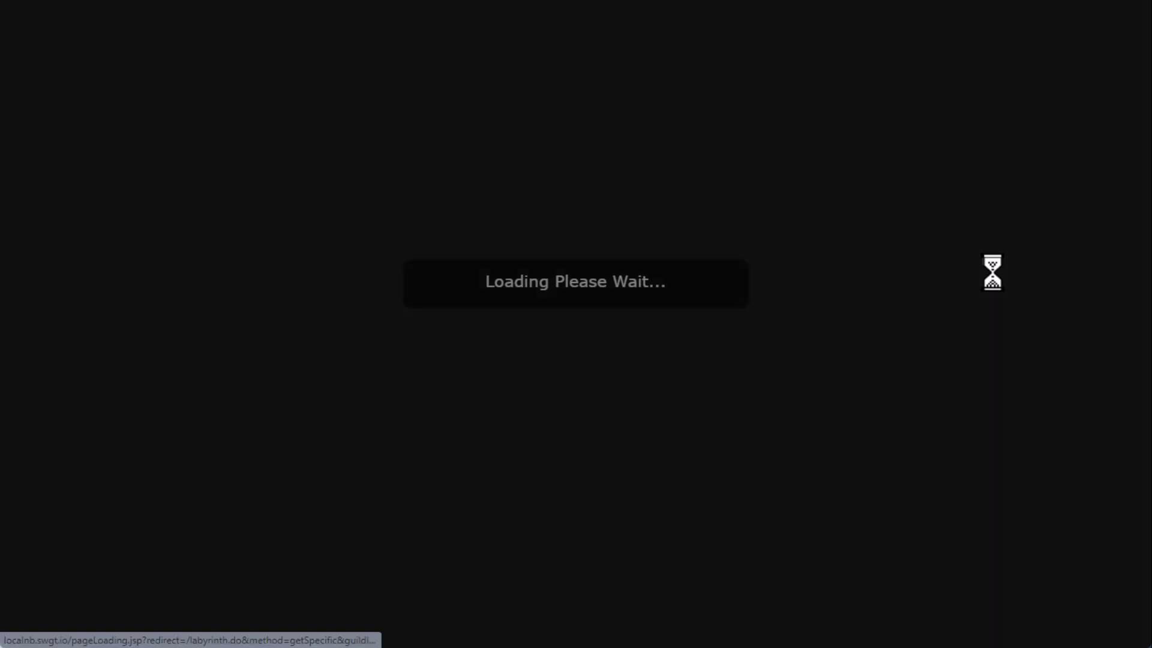
pyautogui.click(367, 113)
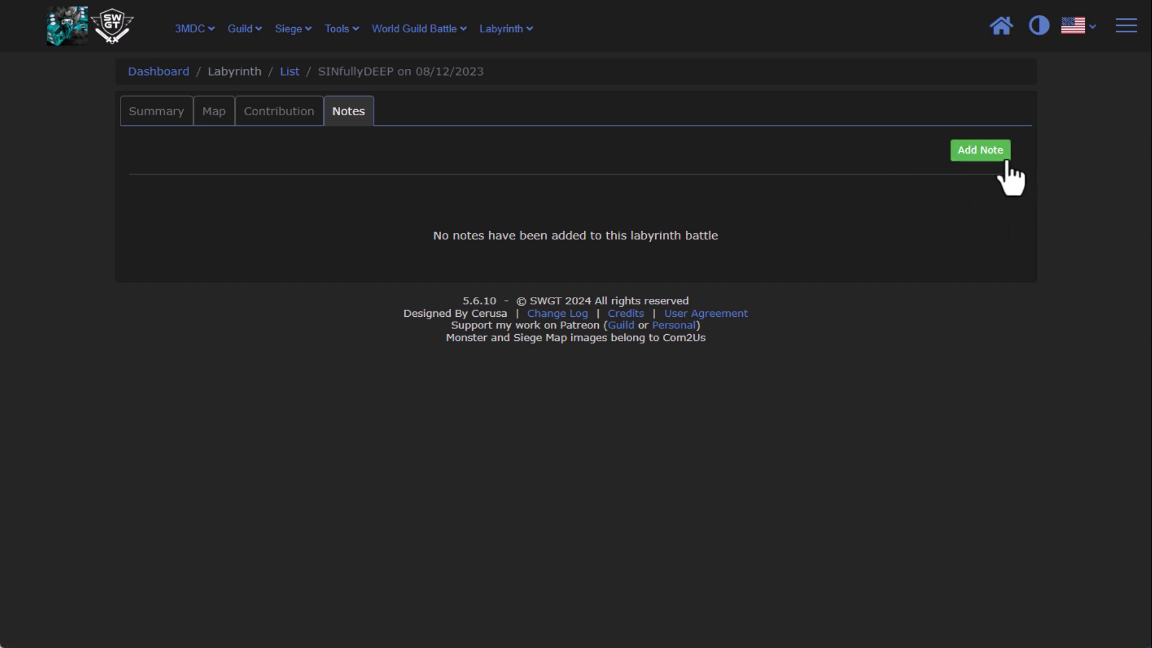
# Step: Add a note reading 'test' to the 08/12/2023 battle
pyautogui.click(985, 156)
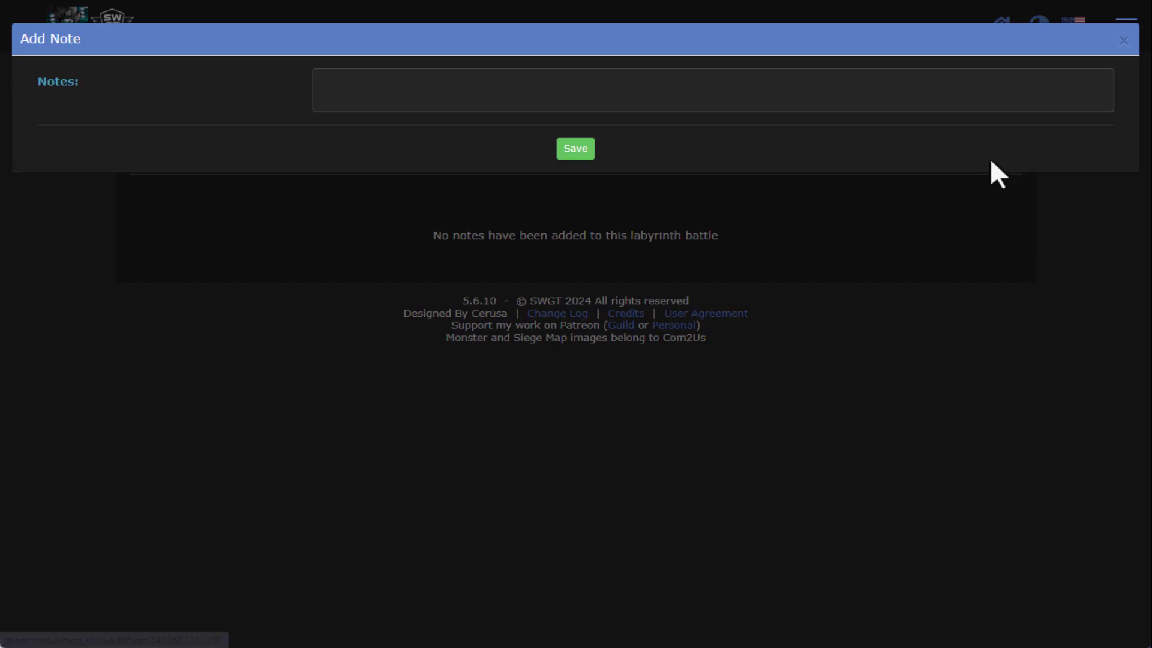
pyautogui.click(938, 82)
pyautogui.write('test')
pyautogui.click(564, 147)
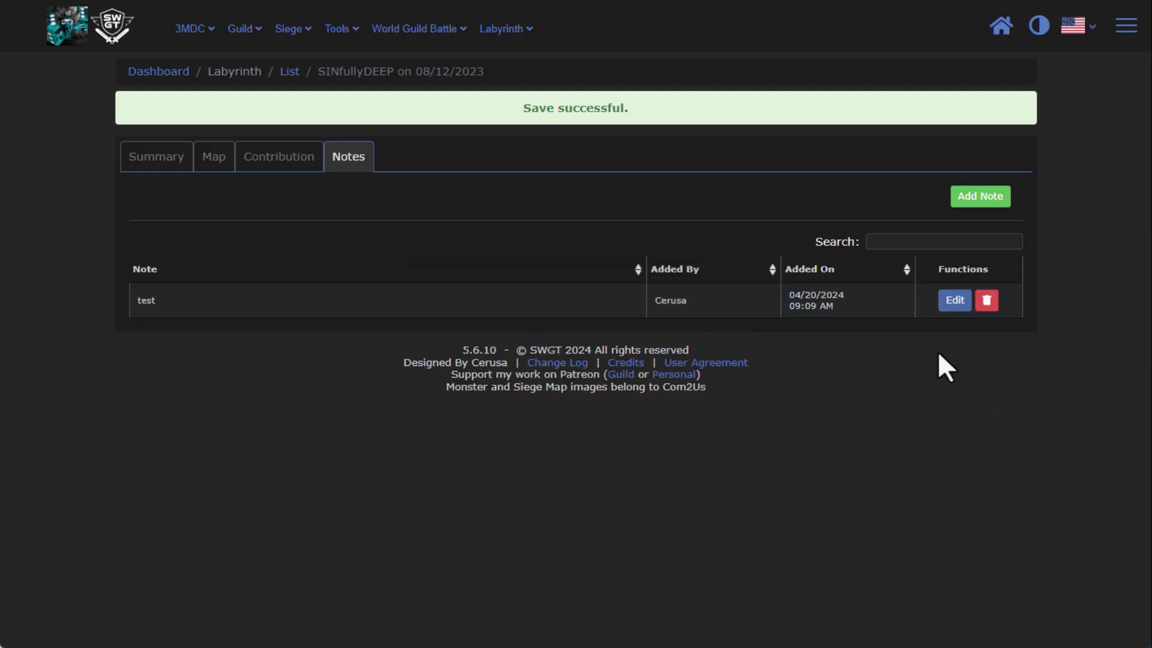
# Step: Edit the note to 'test1', then delete it
pyautogui.click(954, 300)
pyautogui.write('1')
pyautogui.click(565, 158)
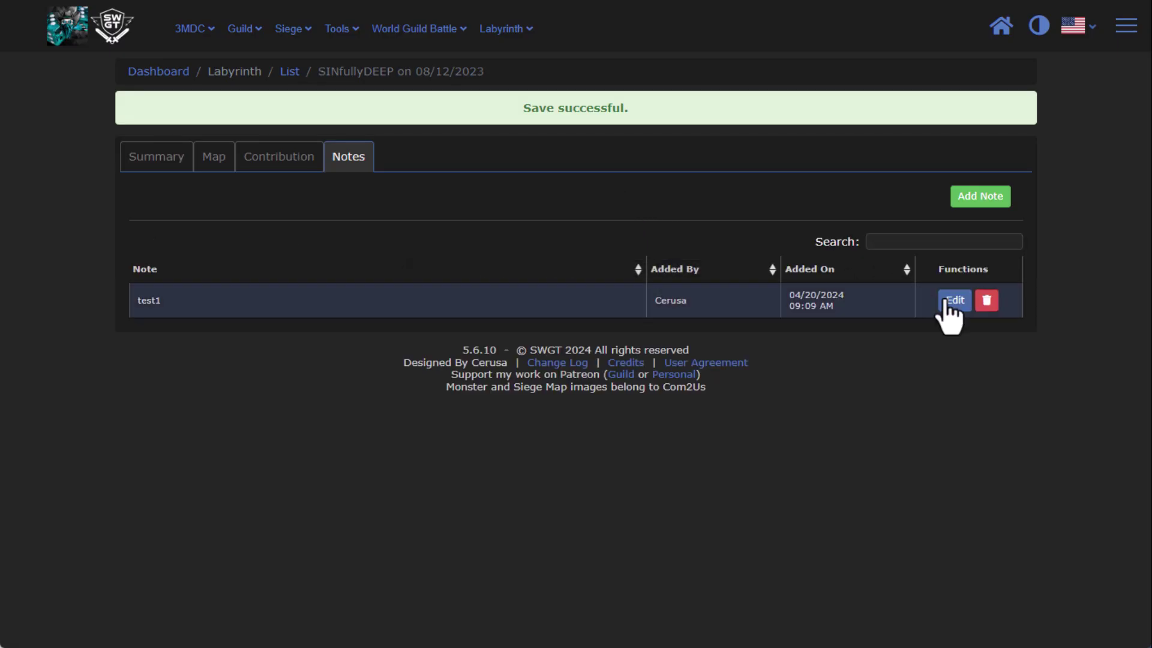
pyautogui.click(986, 300)
pyautogui.click(601, 119)
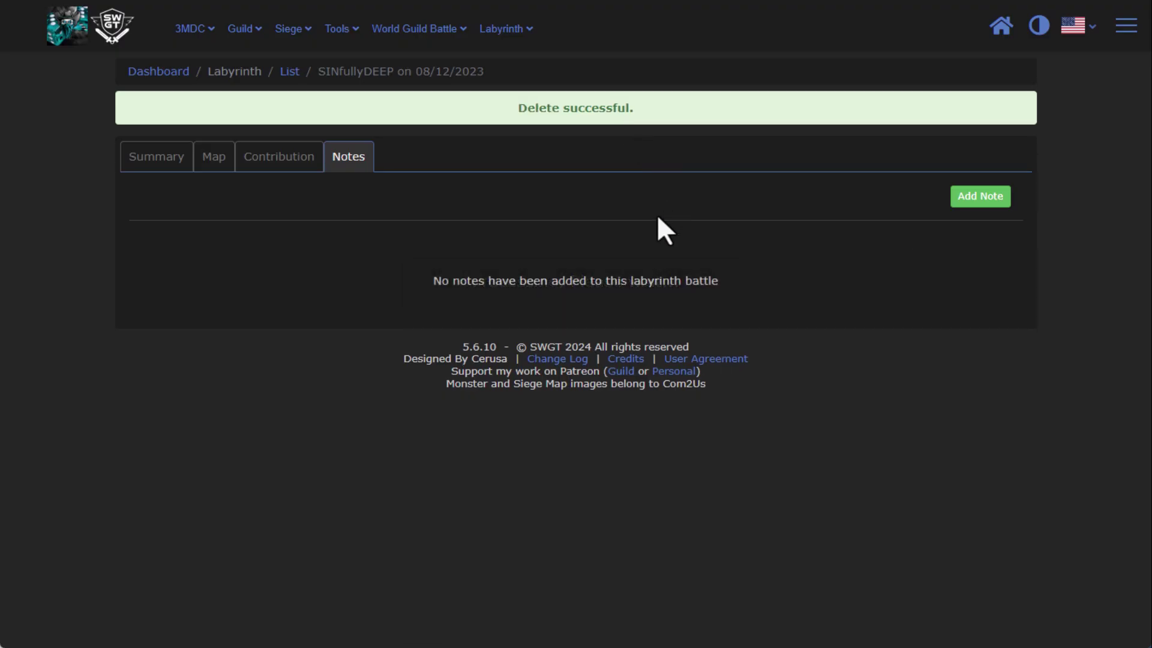